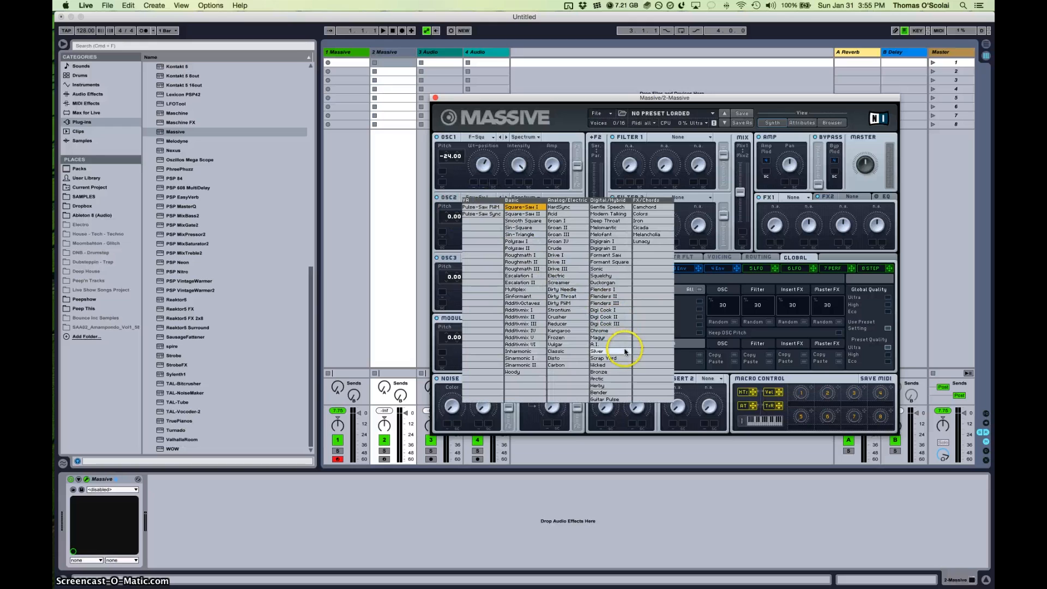
- Load the Scrap Yard wavetable in OSC2, adjust its wavetable position and intensity, and set its pitch to -24.00
click(611, 358)
drag(479, 225, 519, 248)
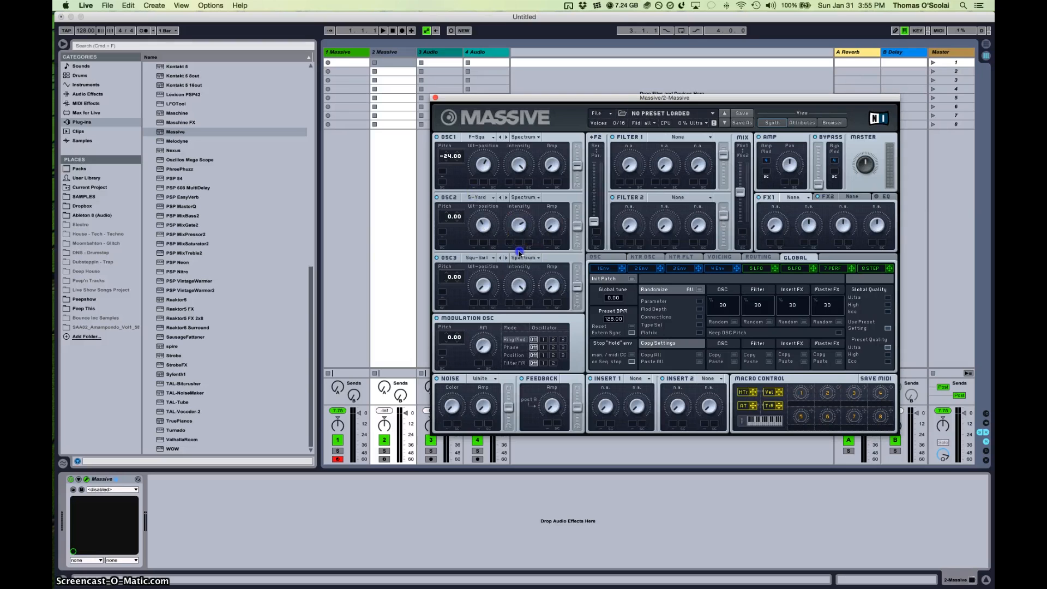
drag(449, 217, 446, 239)
- Set OSC3's pitch to -24.00 and adjust its wavetable position
drag(450, 280, 449, 302)
drag(482, 288, 482, 272)
drag(489, 274, 481, 226)
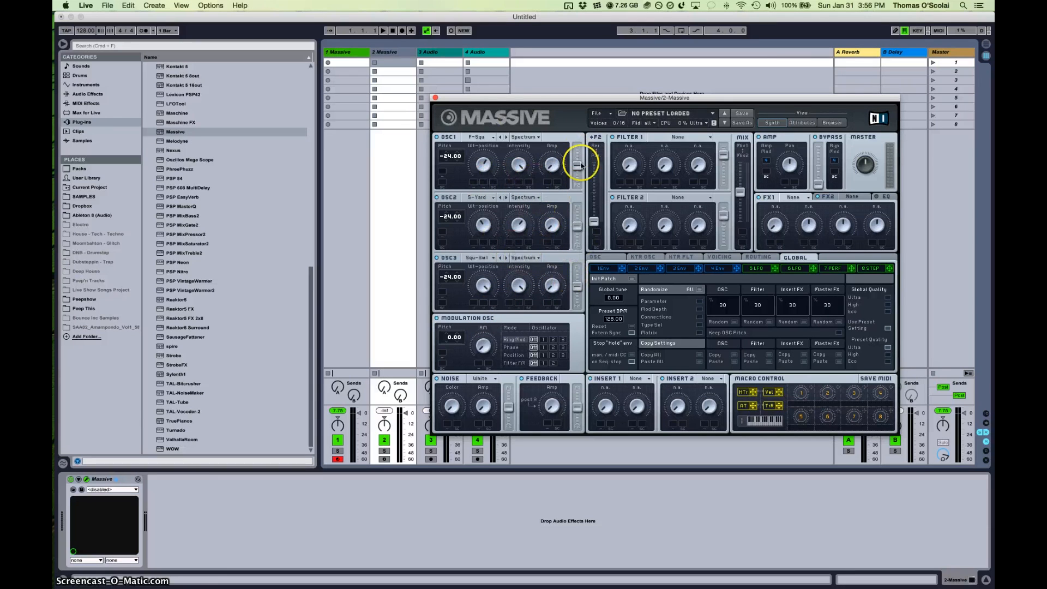
- Route OSC1 and OSC2 fully to Filter 1 and OSC3 fully to Filter 2
drag(577, 165, 580, 120)
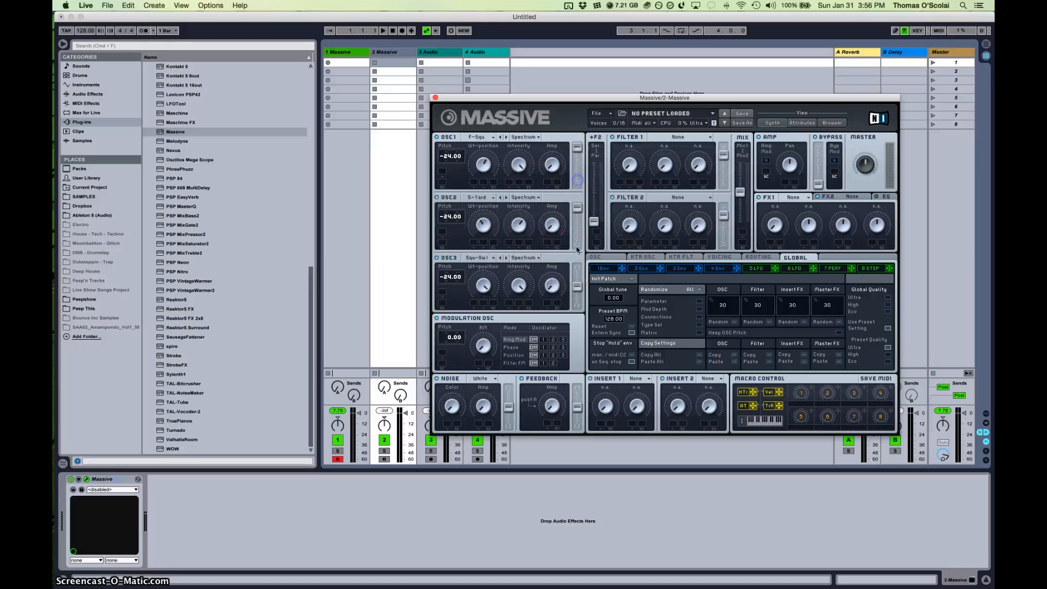
drag(577, 286, 574, 322)
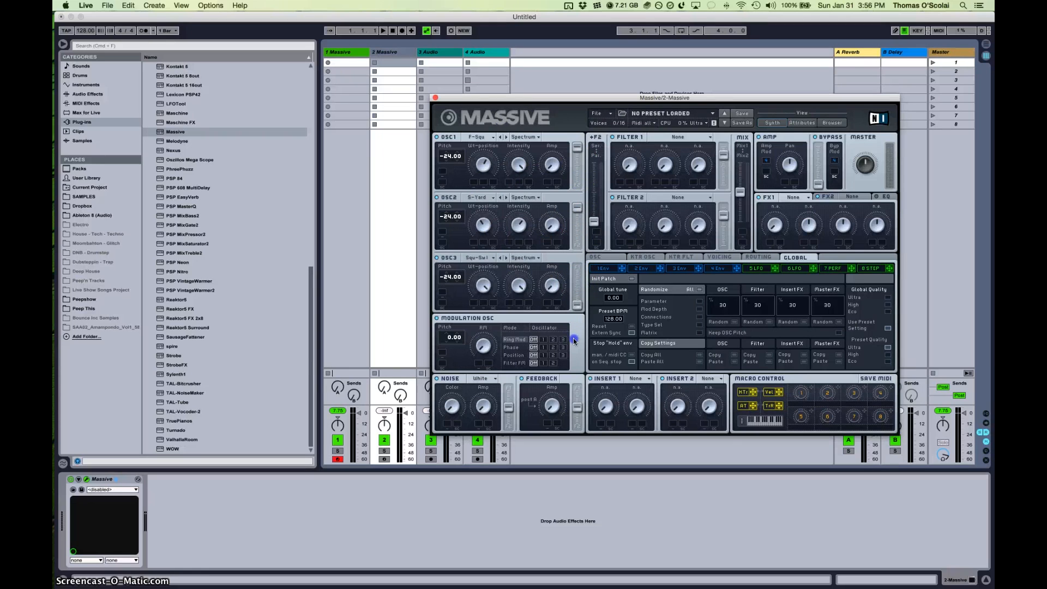
- Assign Envelope 1 to the wavetable position and amp of OSC1 and OSC2, and to the intensity and amp of OSC3
click(623, 270)
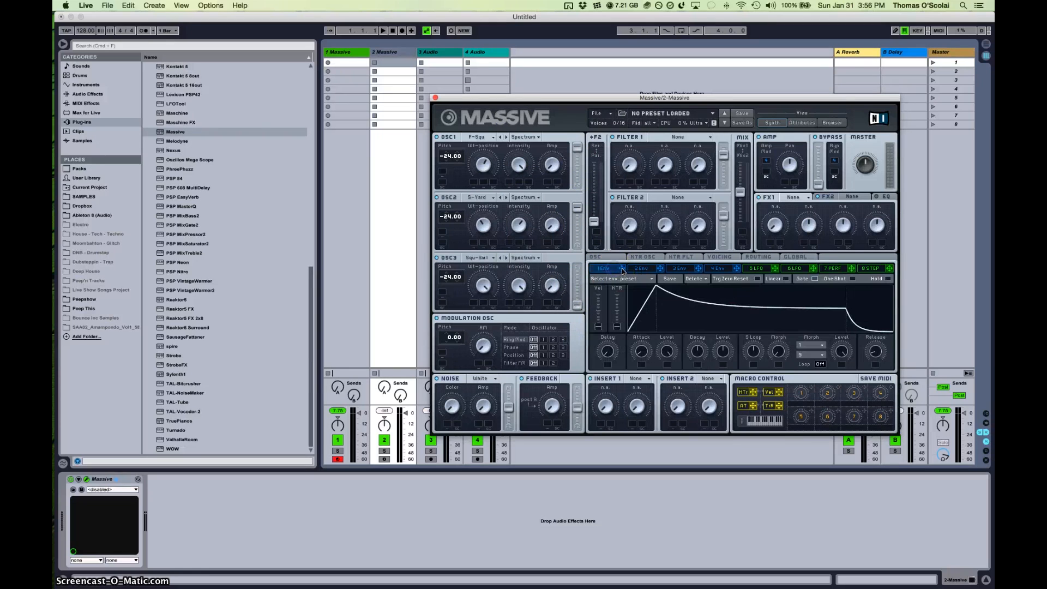
drag(570, 216, 473, 182)
drag(622, 269, 546, 181)
drag(622, 269, 474, 242)
drag(622, 269, 547, 242)
drag(605, 279, 546, 303)
drag(624, 272, 510, 305)
- Raise Envelope 1's decay level to the maximum and lengthen its attack
drag(727, 350, 745, 210)
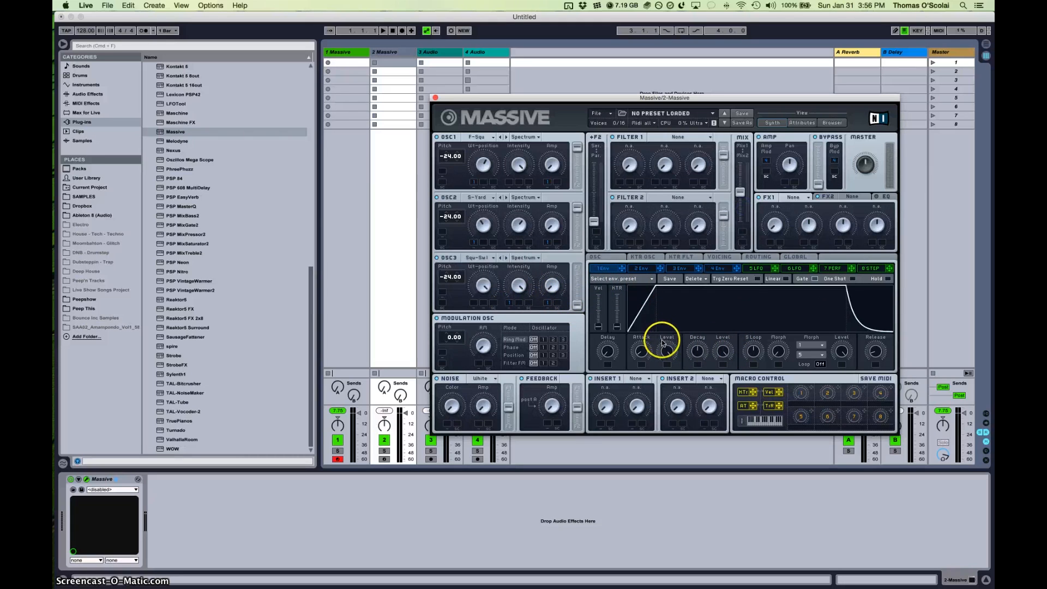
drag(642, 351, 636, 326)
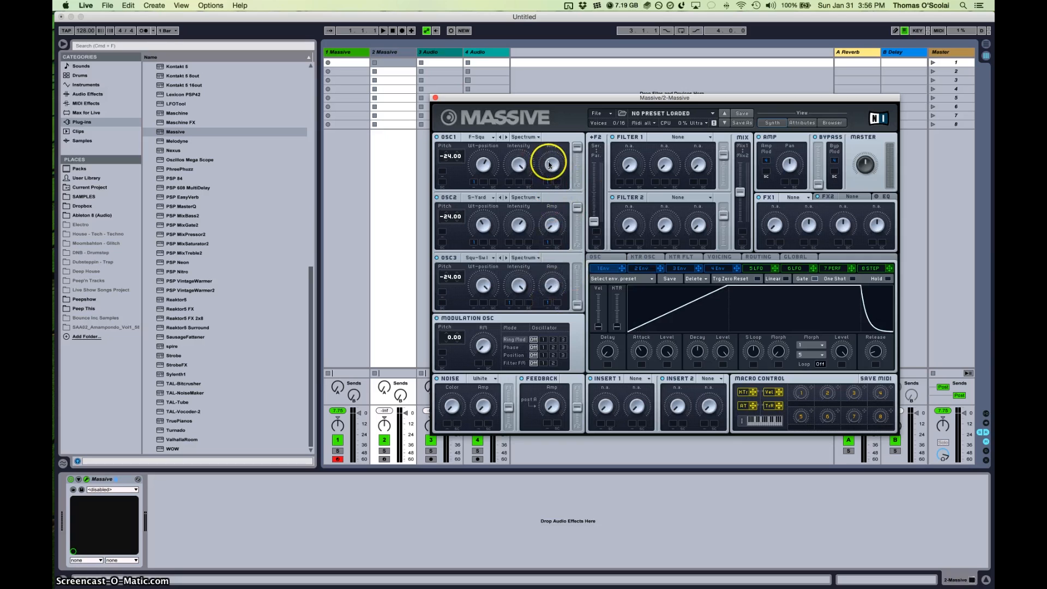
- Set the Envelope 1 modulation ranges on the assigned oscillator knobs and arm the second Massive track
drag(547, 182, 532, 104)
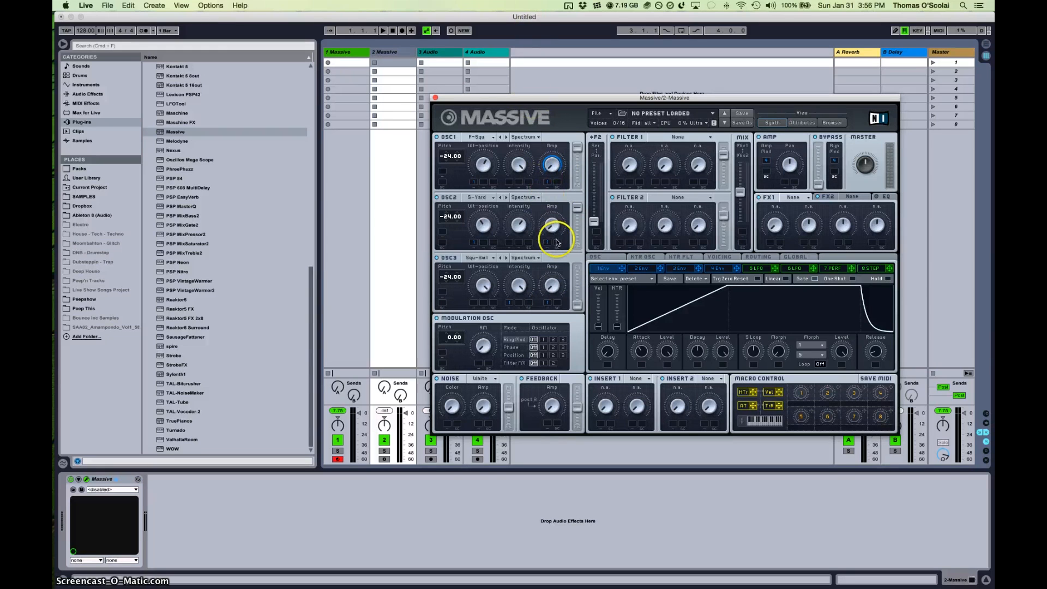
drag(547, 241, 548, 242)
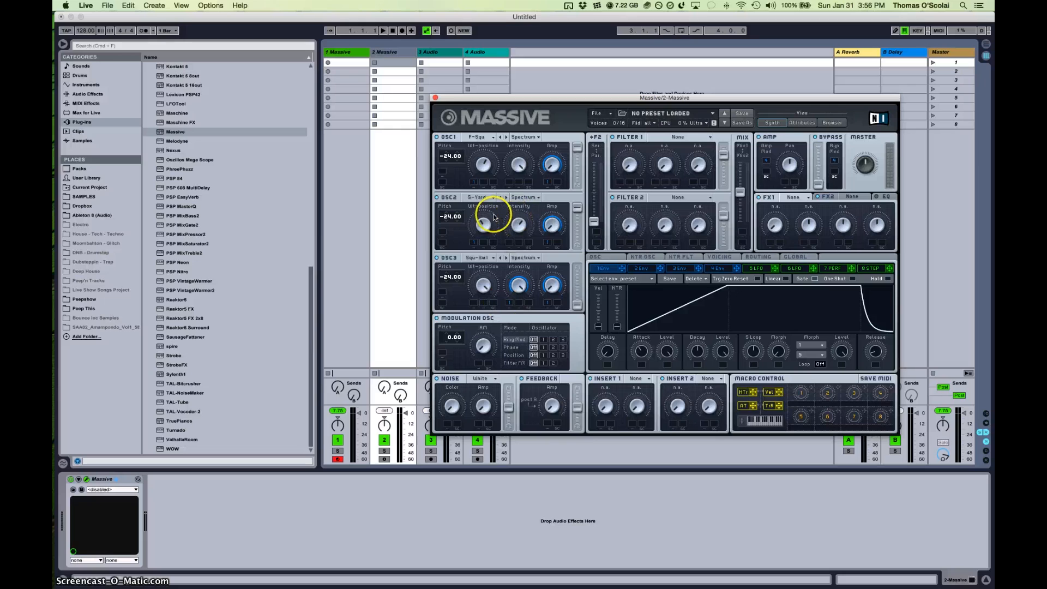
click(473, 246)
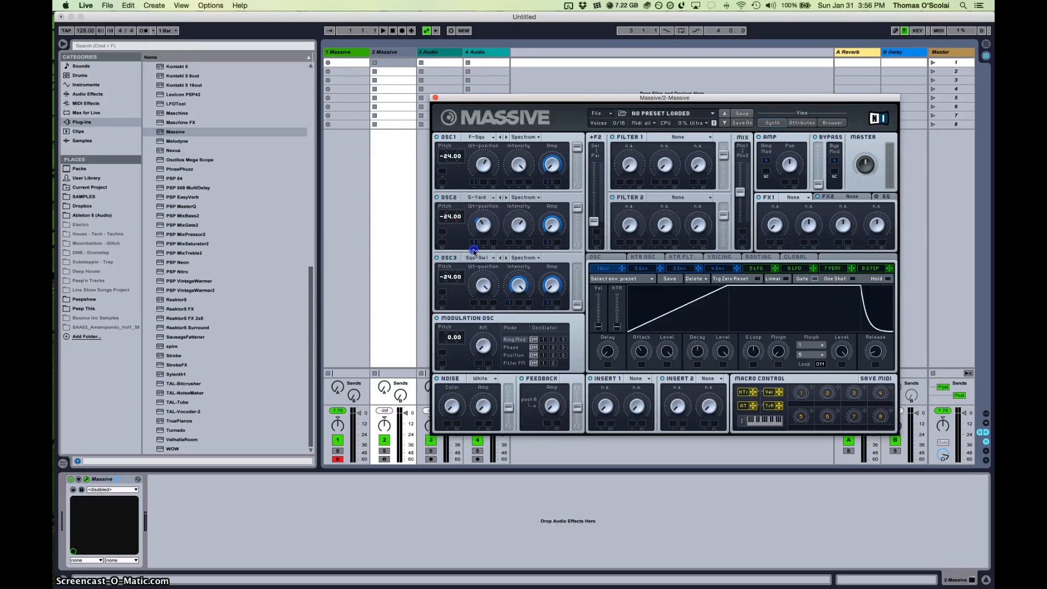
click(473, 183)
click(479, 82)
click(552, 226)
click(385, 459)
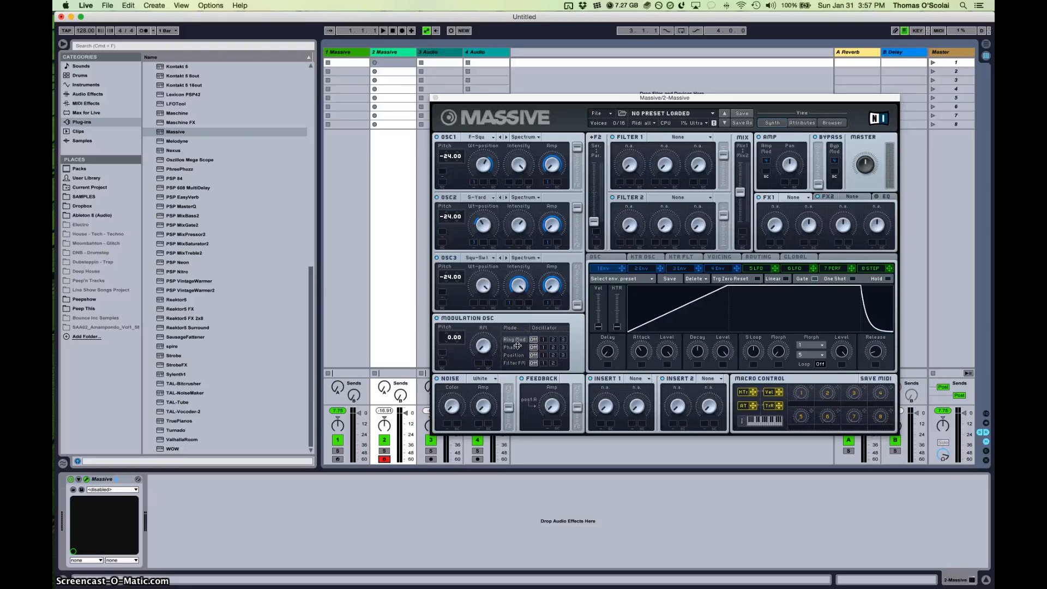
- Apply ring modulation to oscillator 3 with the modulation oscillator pitched at -12.00, and adjust the RM amount
click(445, 338)
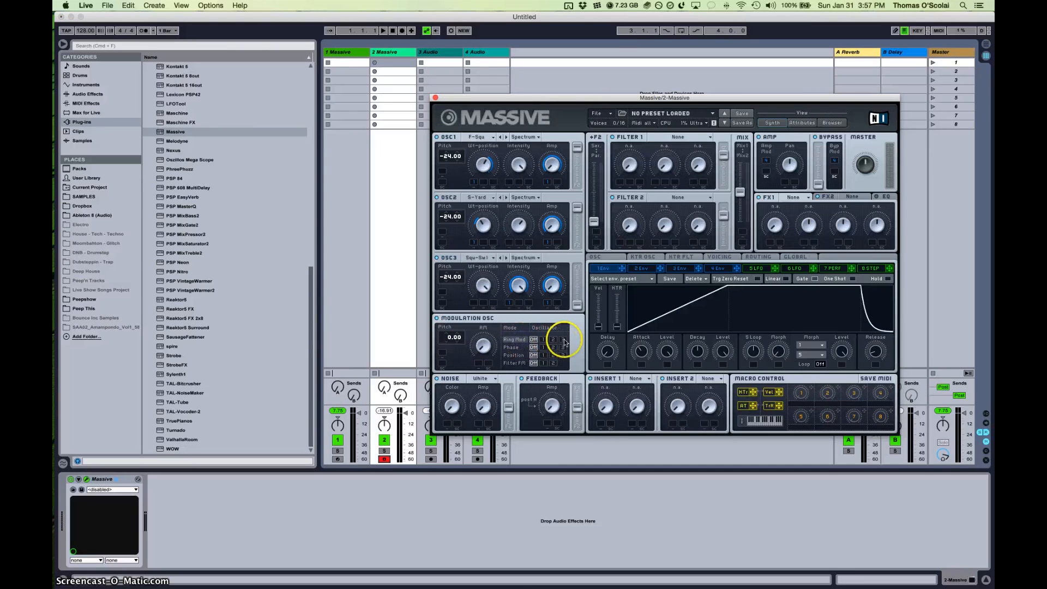
click(562, 339)
click(448, 337)
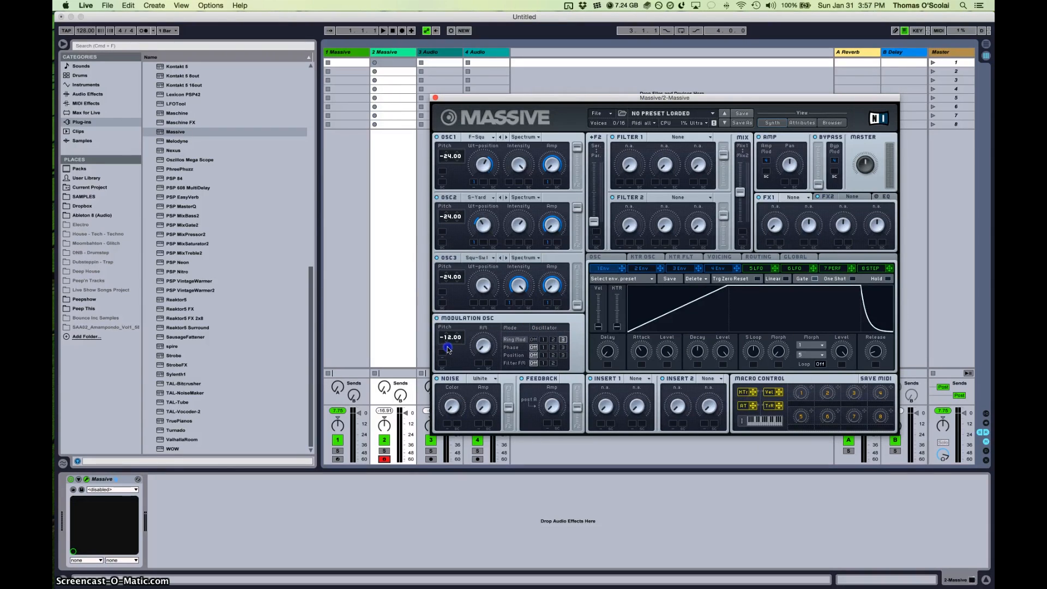
drag(482, 346, 478, 319)
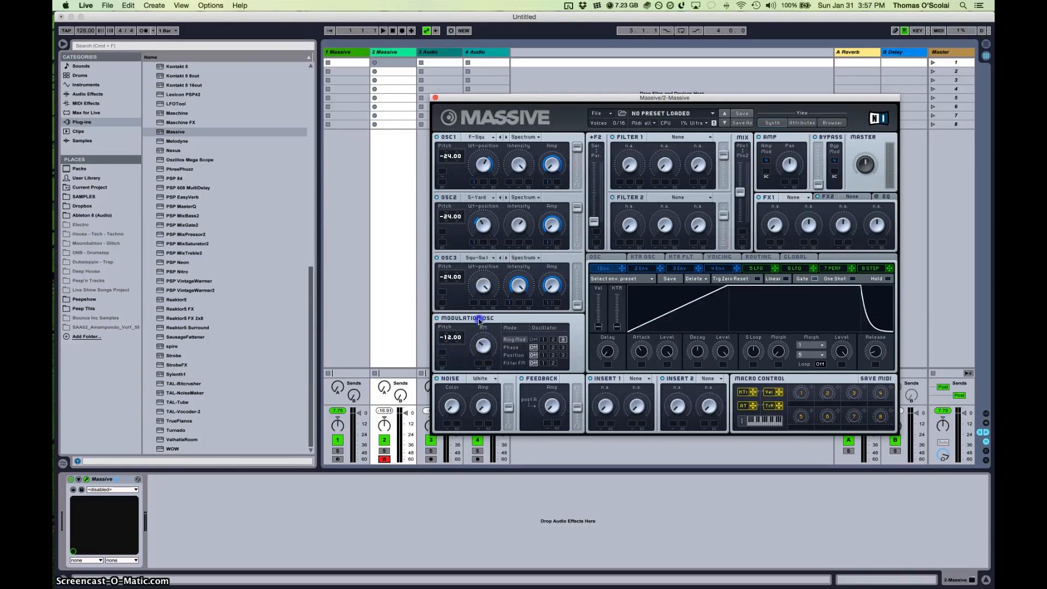
- Apply the modulation oscillator's phase modulation to oscillator 1 and adjust the Phase amount
click(543, 348)
drag(483, 346, 478, 310)
- Apply position modulation to oscillator 3 with an adjusted amount, and set the modulation oscillator's pitch to 12.00
click(562, 355)
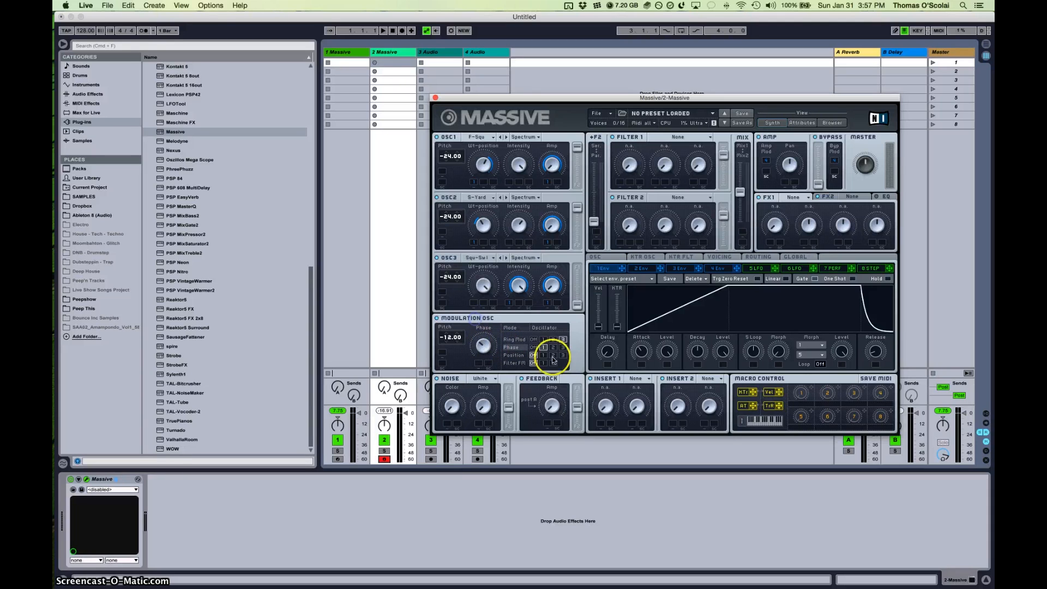
click(496, 353)
click(484, 332)
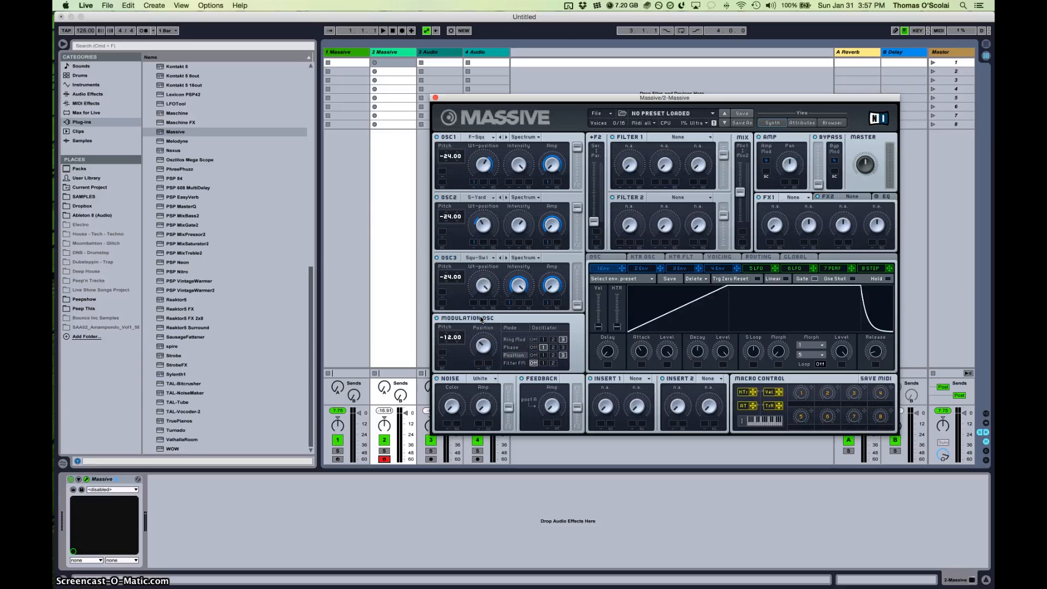
drag(446, 338, 449, 316)
- Load the Sine Shaper in Insert 1 and raise its Dry/Wet and Drive
click(644, 380)
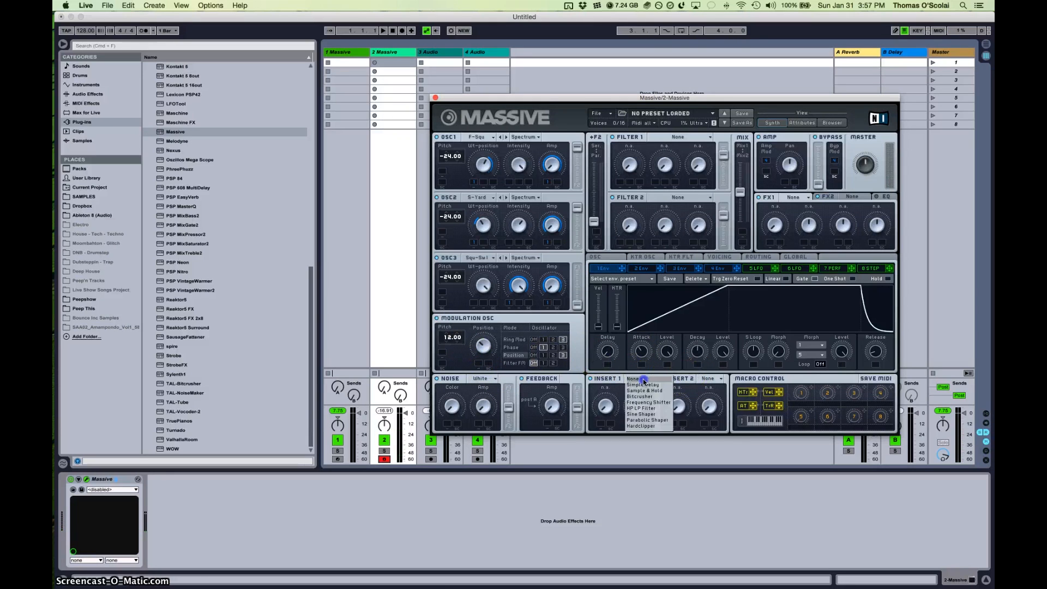
click(659, 416)
click(605, 406)
drag(605, 406, 639, 360)
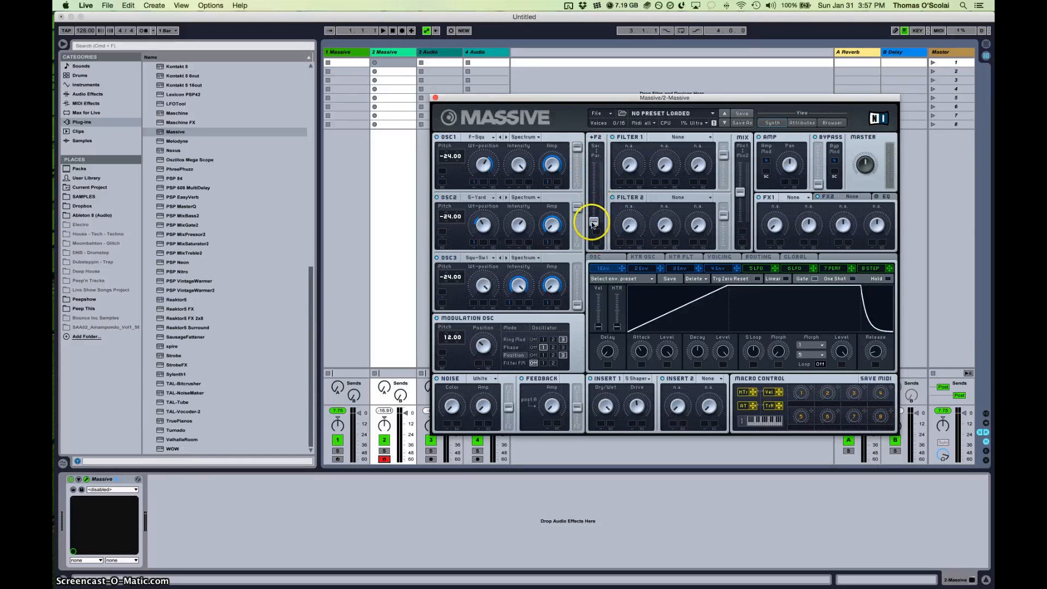
- Set Filter 1 to Double Notch, with LFO 6 modulating its cutoff and an adjusted resonance
click(691, 139)
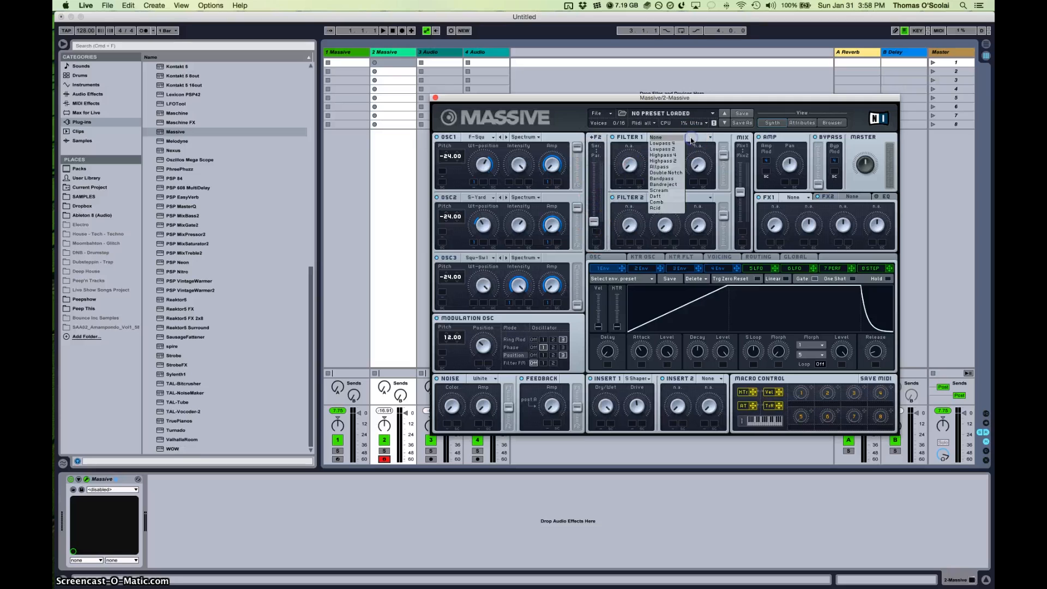
click(674, 172)
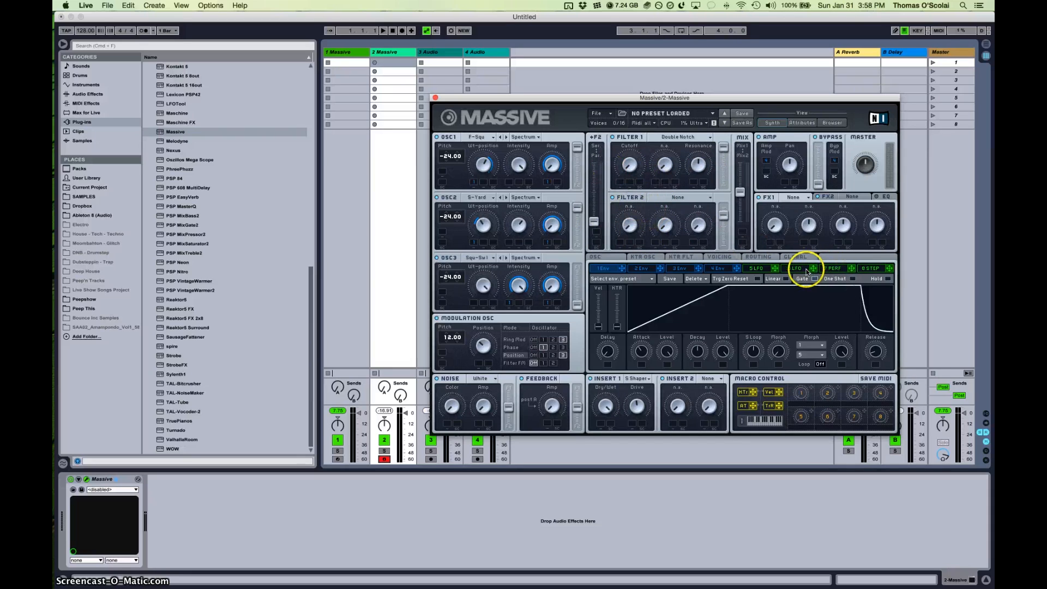
drag(812, 270, 620, 185)
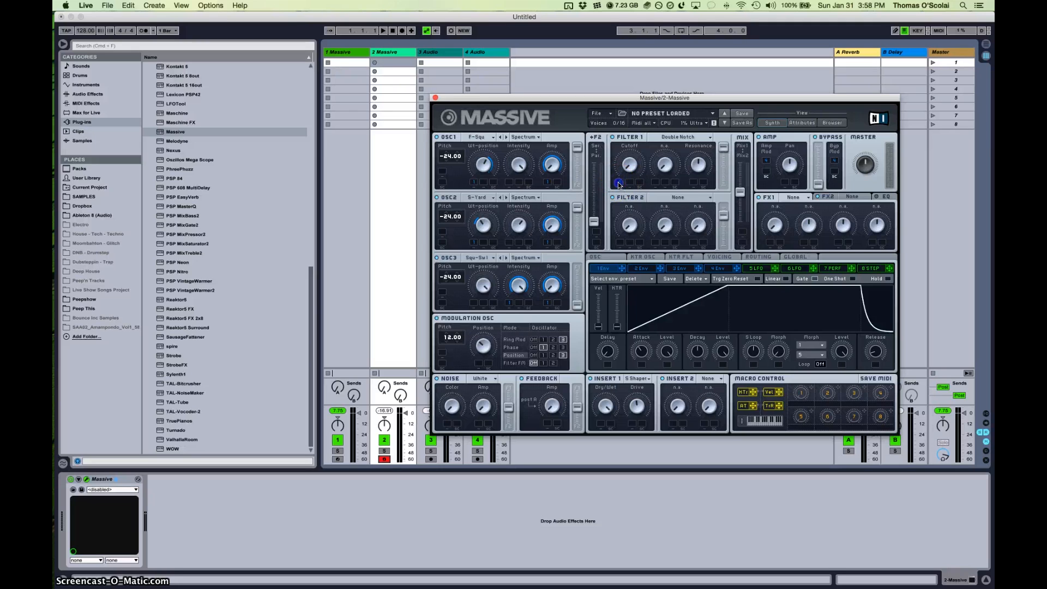
drag(619, 159, 700, 173)
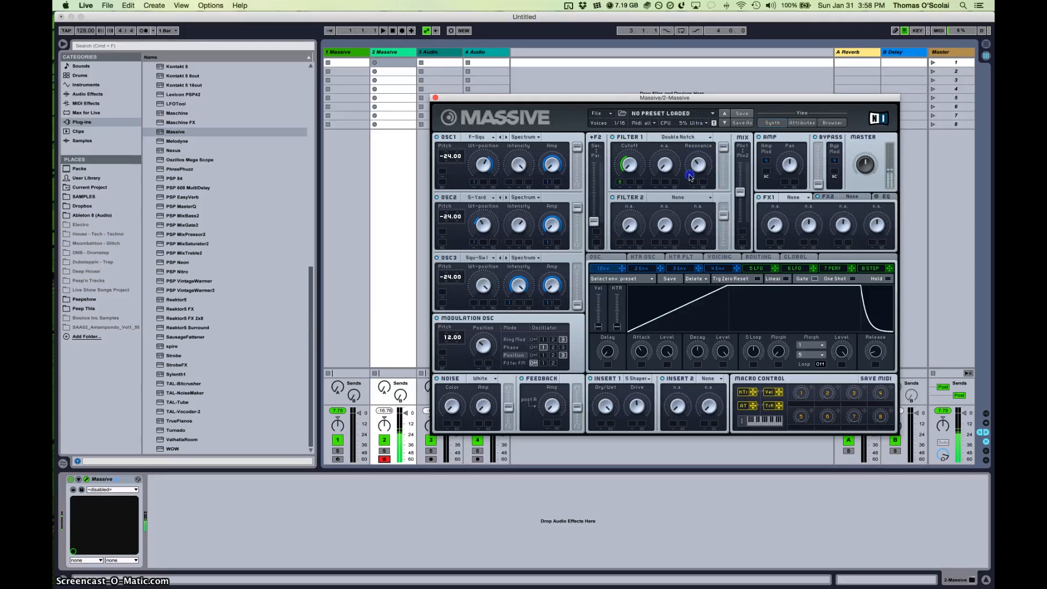
- Fine-tune the Drive of the Sine Shaper in Insert 1 while playing notes
drag(660, 268, 634, 412)
key(XF86AudioRaiseVolume)
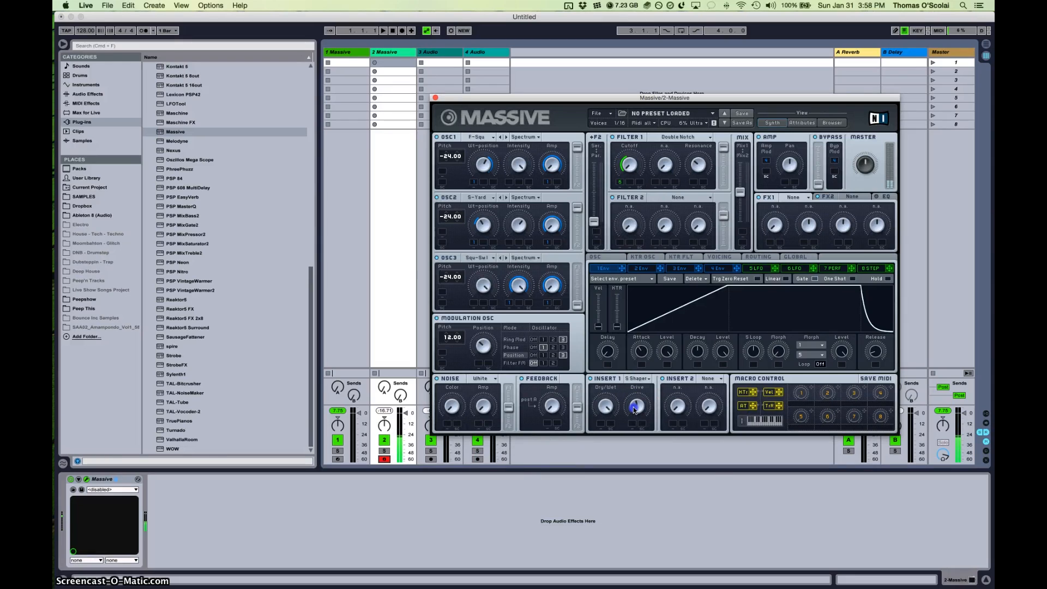
drag(641, 353, 656, 326)
- Load Classic Tube in FX1 and adjust its Dry/Wet and Drive
click(788, 201)
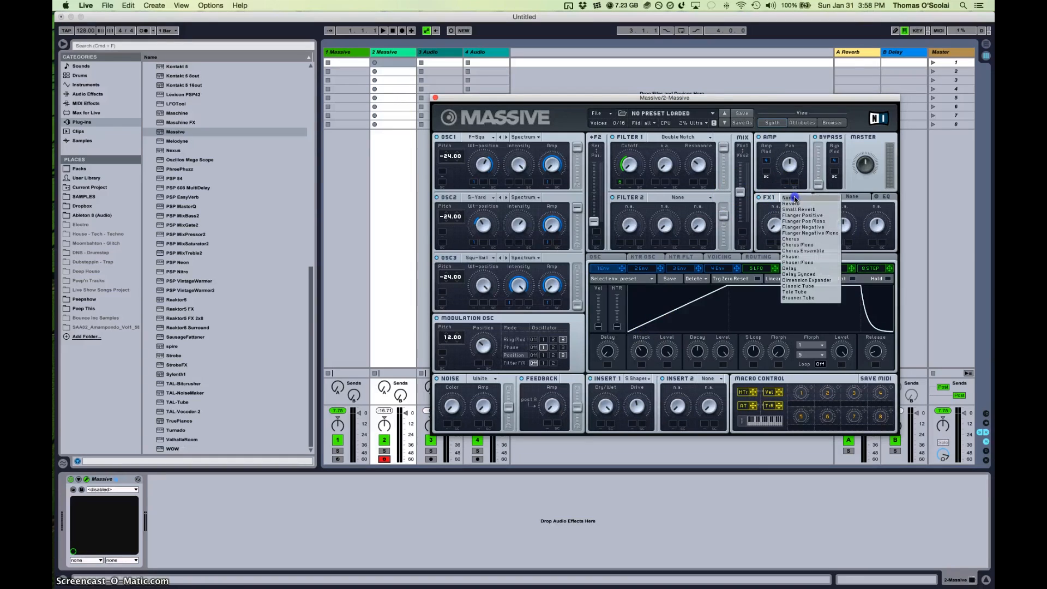
click(812, 287)
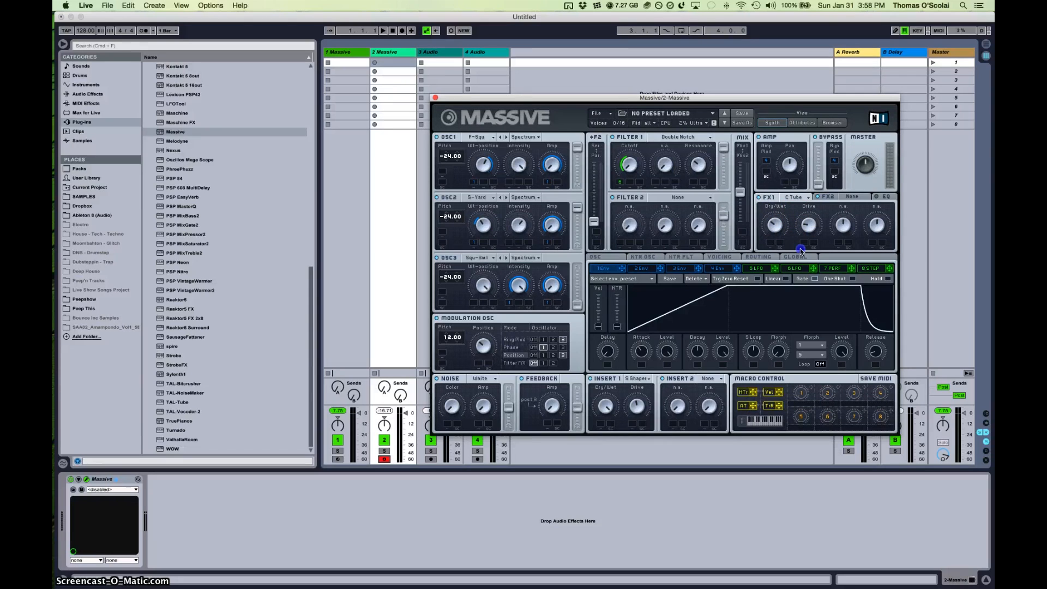
click(857, 233)
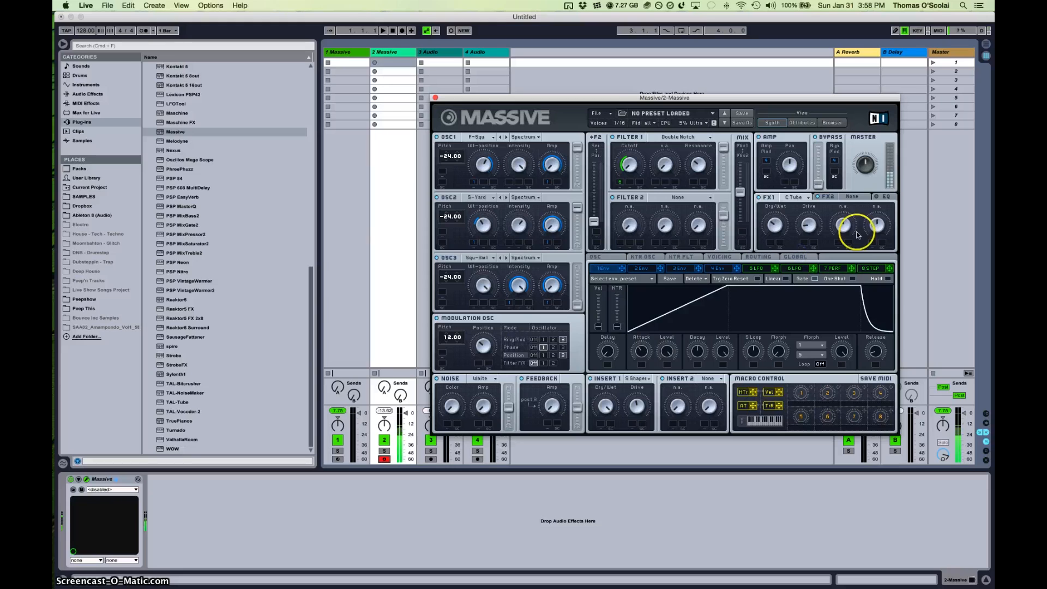
- Load the Dimension Expander in FX2 and adjust its Dry/Wet and Size
click(853, 197)
click(854, 199)
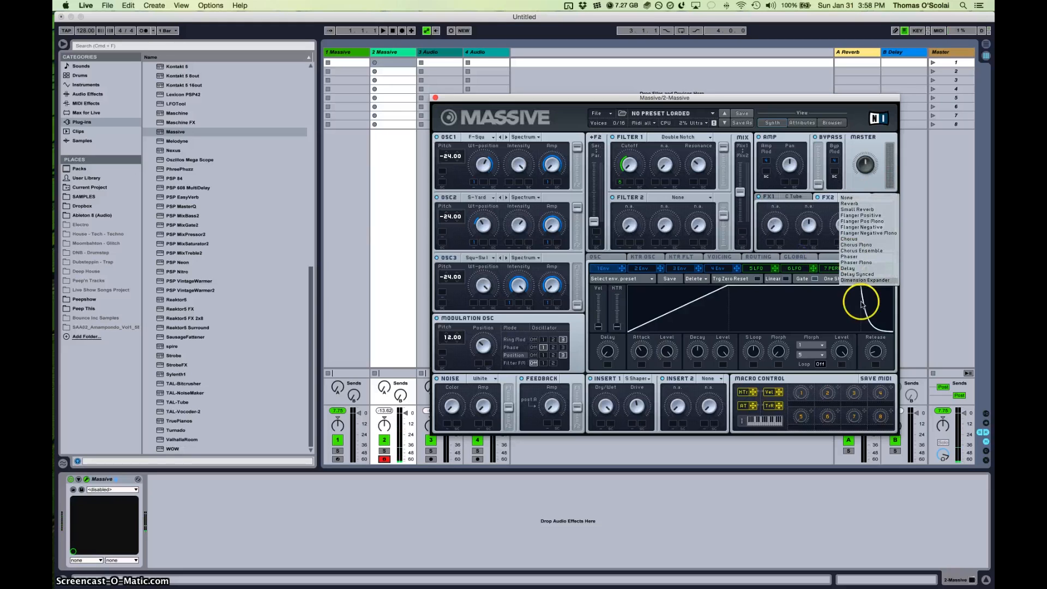
click(867, 279)
click(775, 228)
click(808, 224)
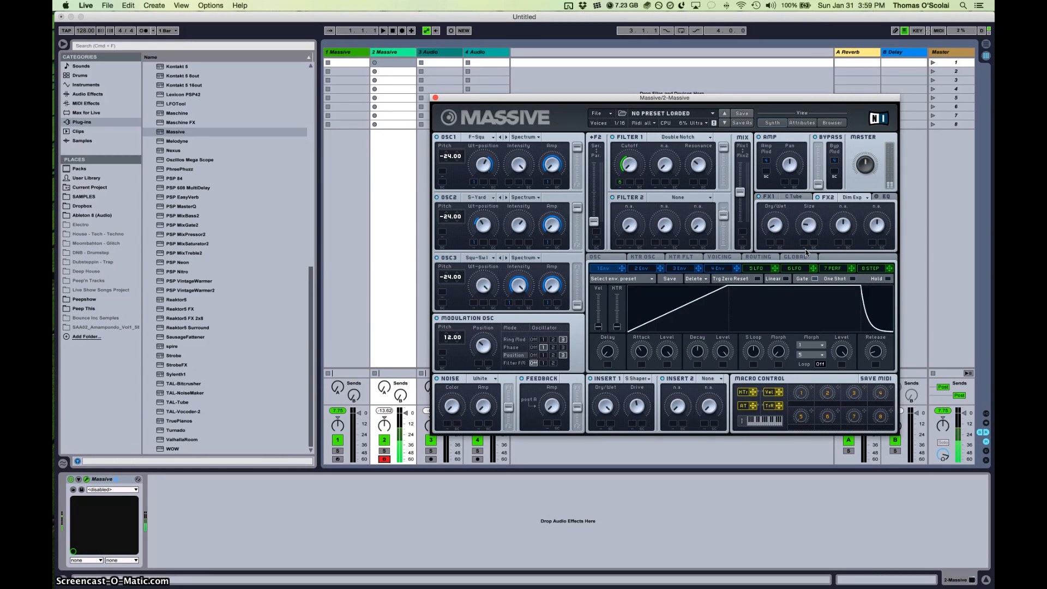
click(807, 232)
click(774, 226)
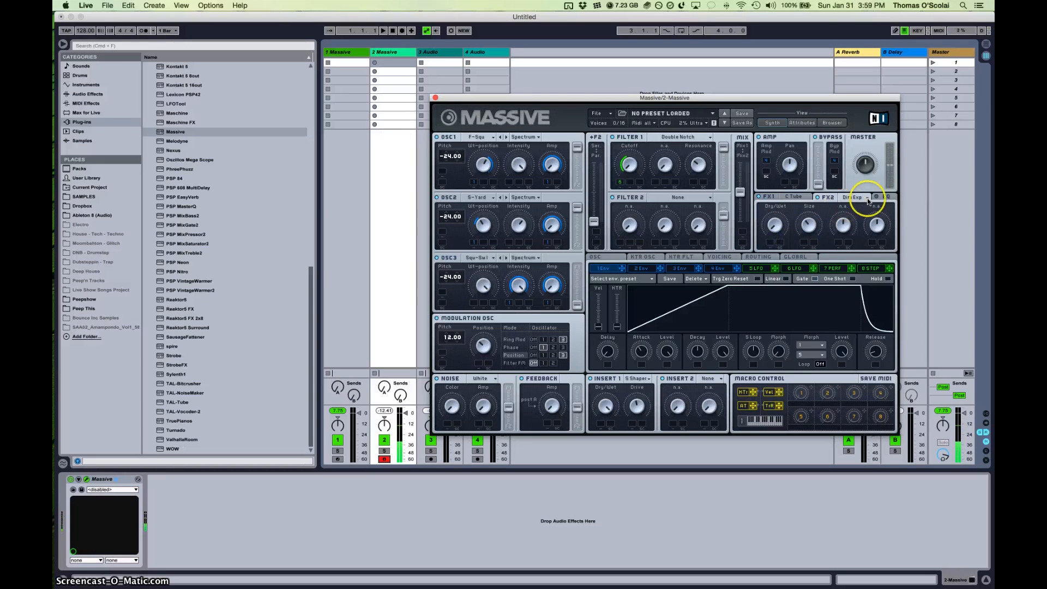
- Assign LFO 5 to the EQ's Boost and to the Dimension Expander's Dry/Wet
click(884, 197)
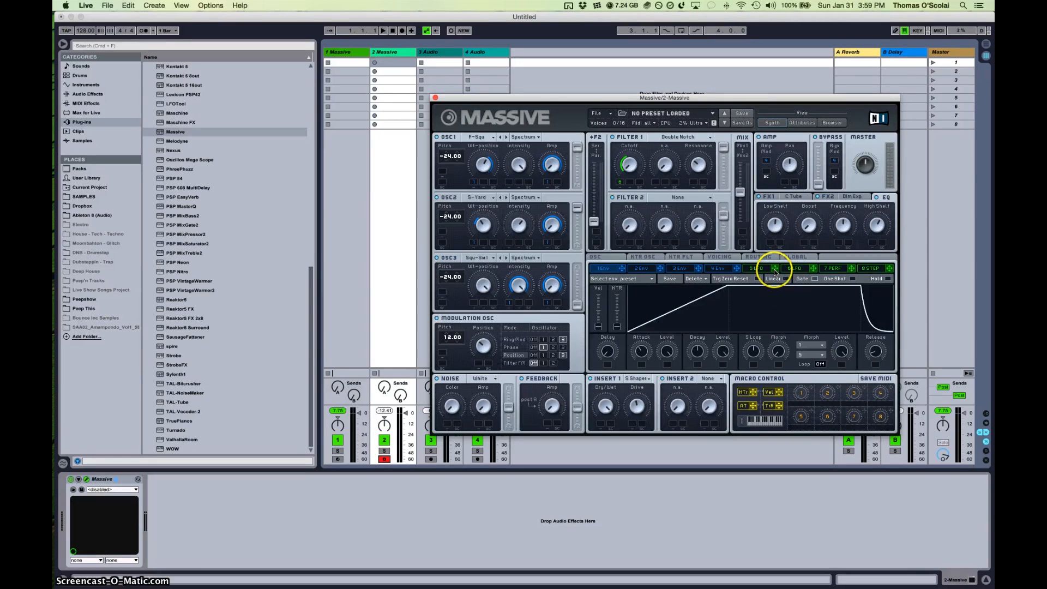
mouse_move(774, 271)
mouse_down()
mouse_move(803, 240)
mouse_move(773, 267)
mouse_move(791, 215)
mouse_up()
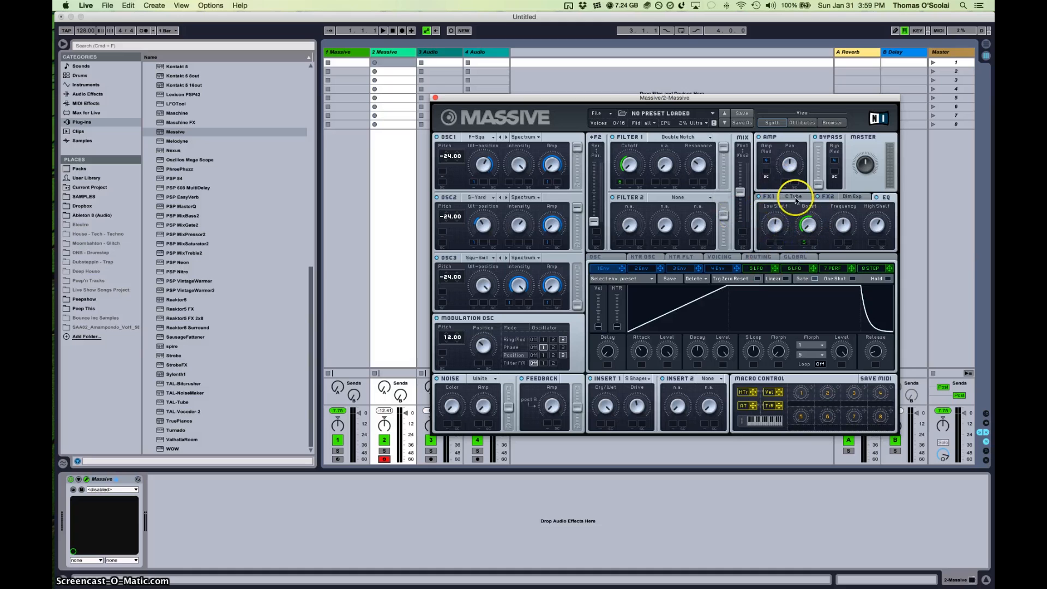
click(828, 197)
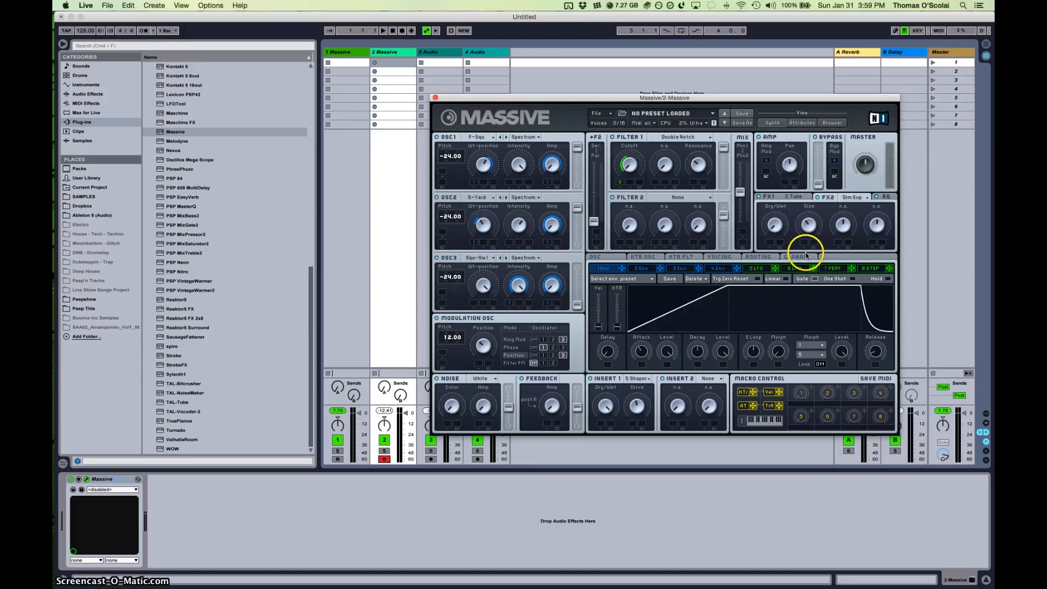
drag(773, 273, 767, 243)
- Bring up LFO 5 and sync it to the tempo with a ratio of 1/4
click(762, 270)
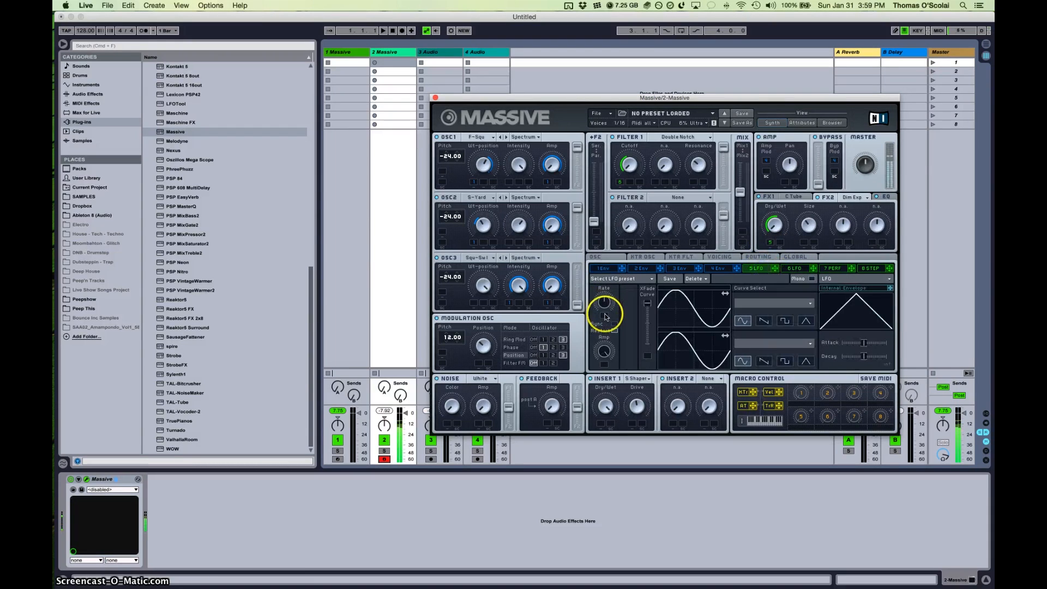
drag(611, 313, 610, 307)
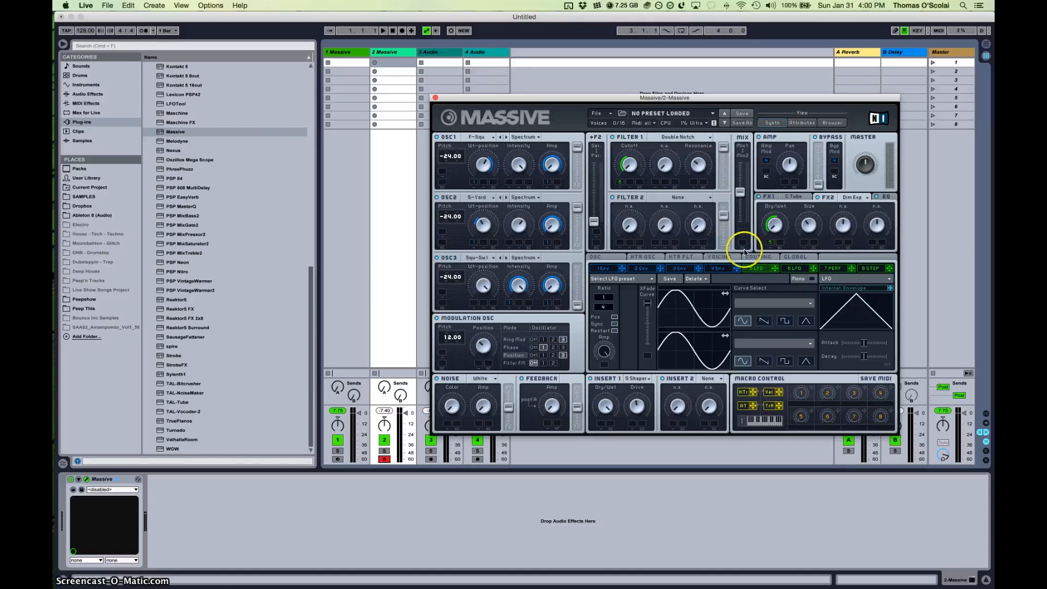
- Try the Performer type with its Load Curve option in modulator slot 5, and return the slot to LFO
click(832, 279)
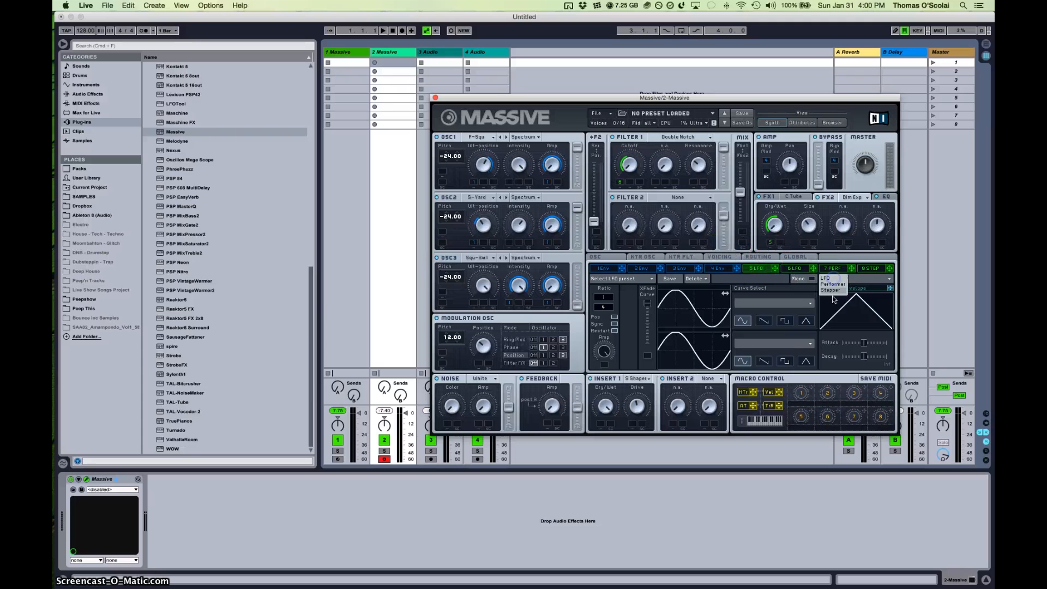
click(832, 284)
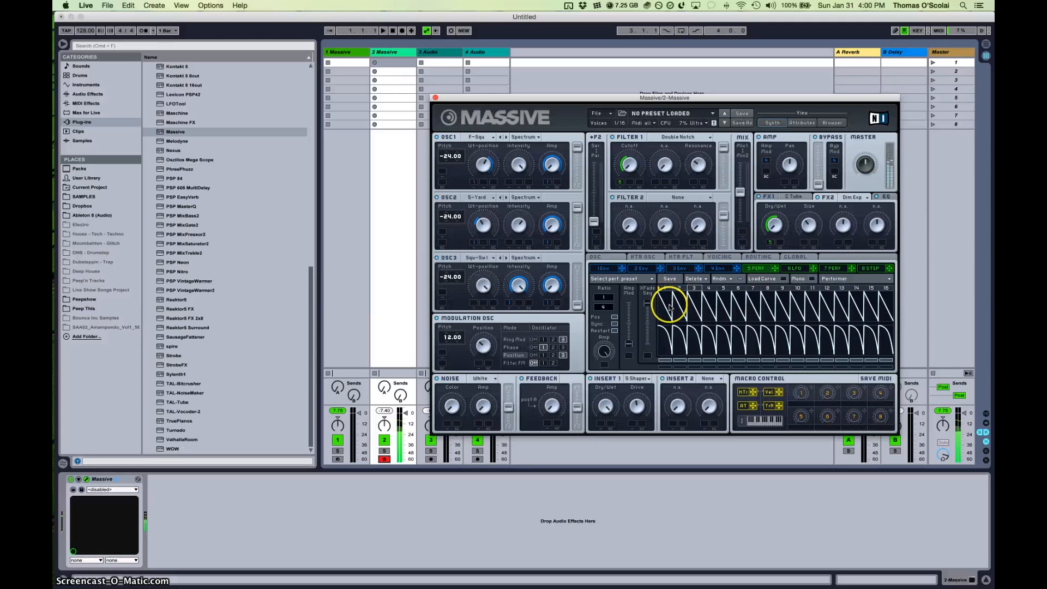
click(780, 279)
click(779, 279)
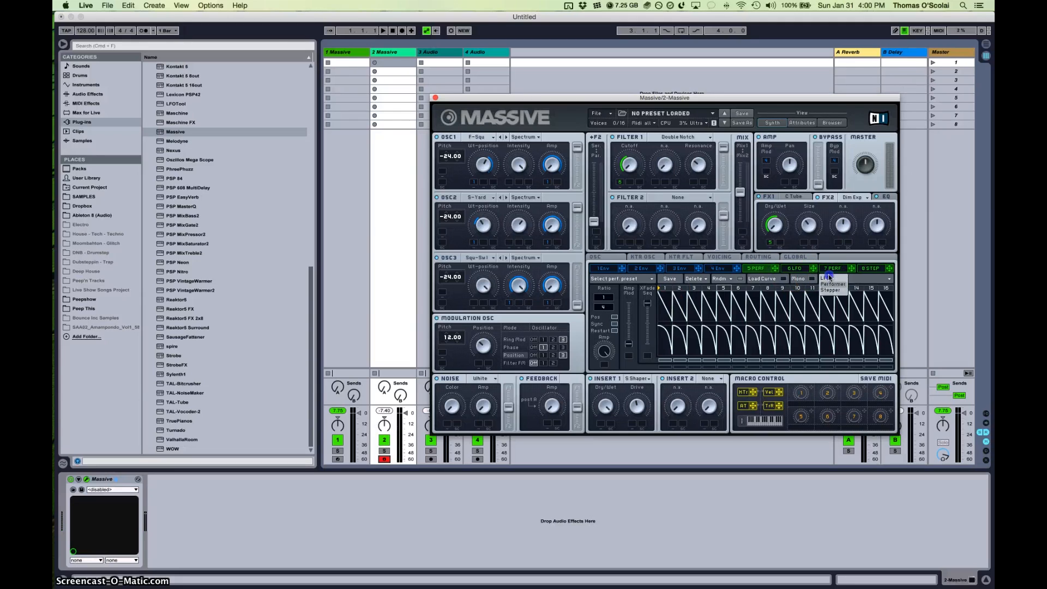
click(829, 279)
click(826, 278)
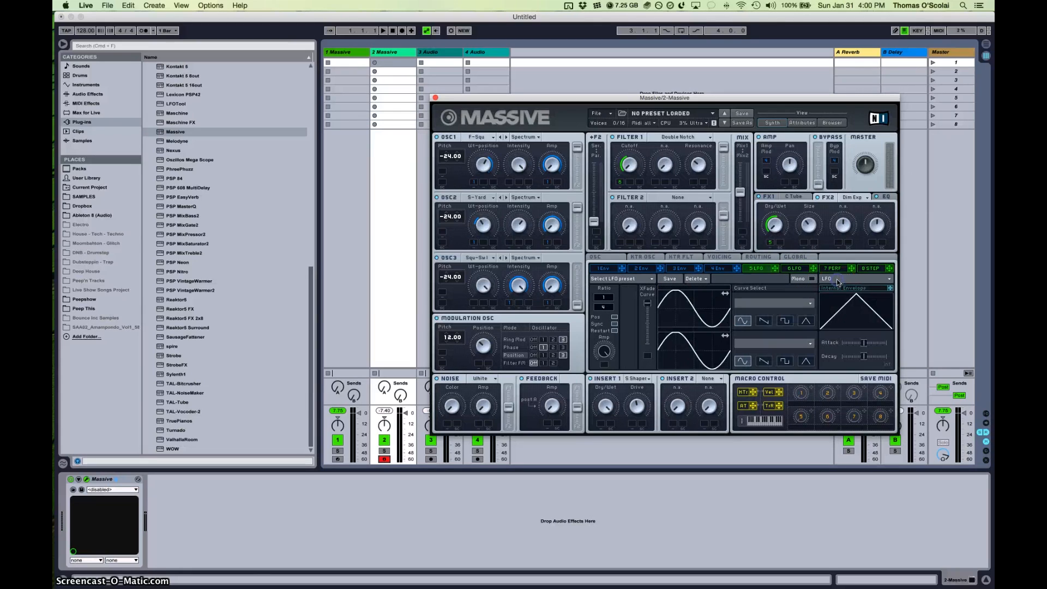
- Readjust the ratio of LFO 5 and set the Unisono voicing to 5
drag(610, 308, 611, 313)
click(716, 256)
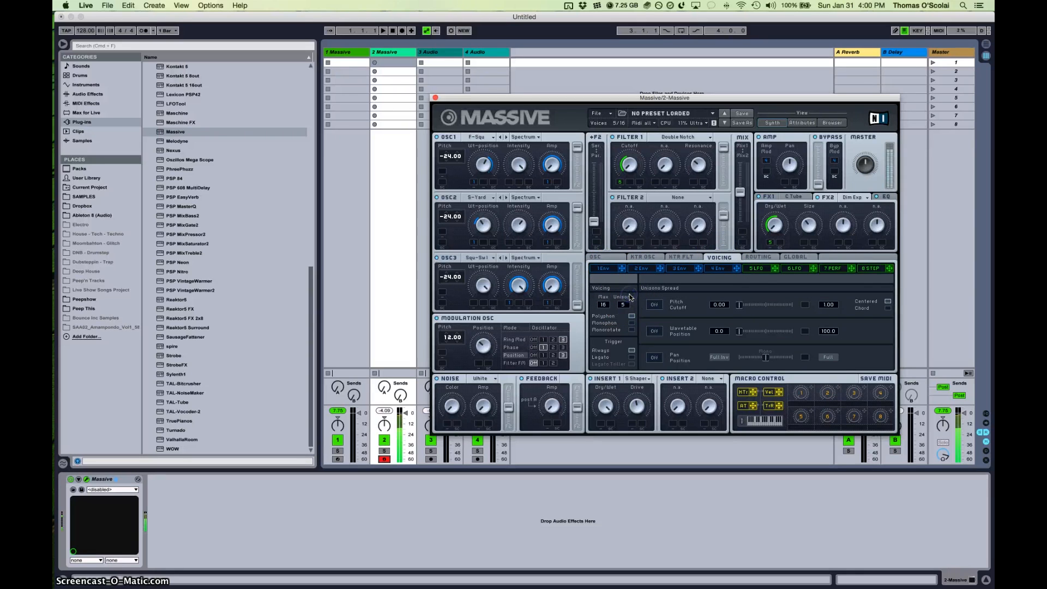
- Adjust the Master volume and fine-tune the Resonance of Filter 1 while playing notes
drag(865, 164, 860, 173)
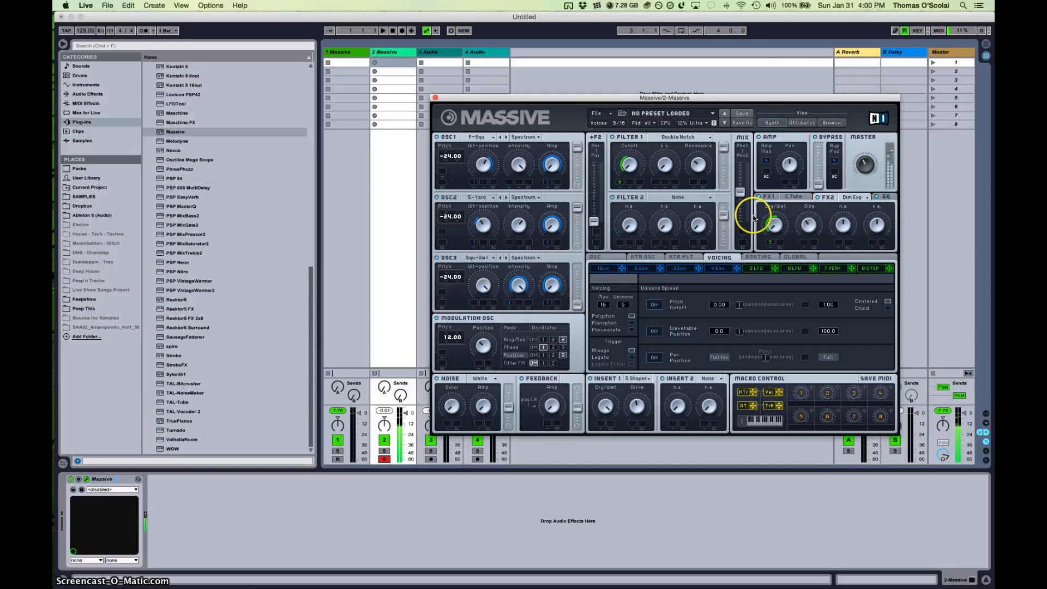
drag(701, 183, 699, 172)
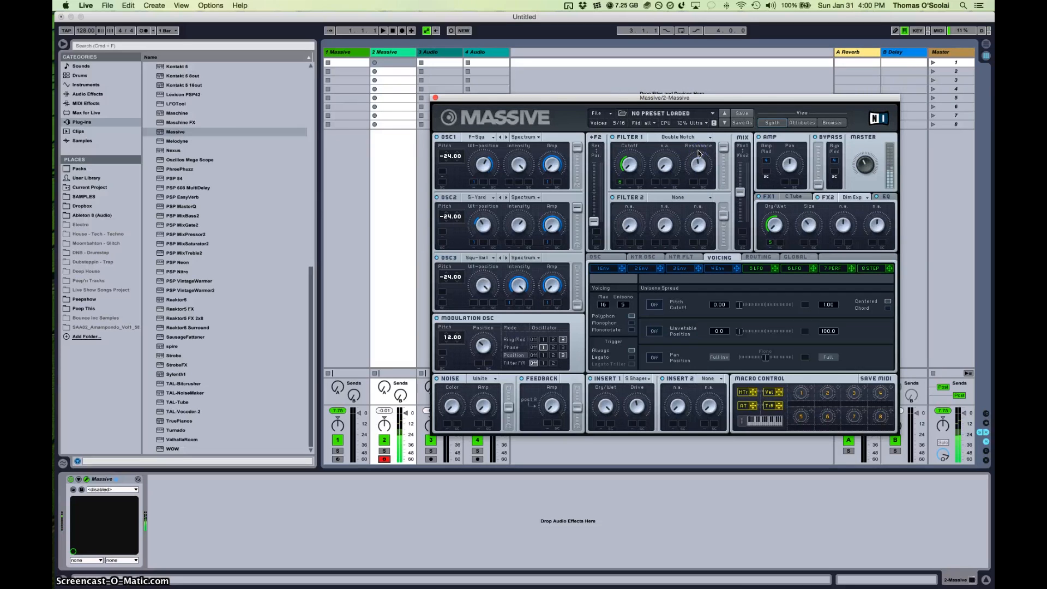
- Sync LFO 6 to the tempo, shift the phase of its first curve, and set its ratio to 1/2
click(788, 269)
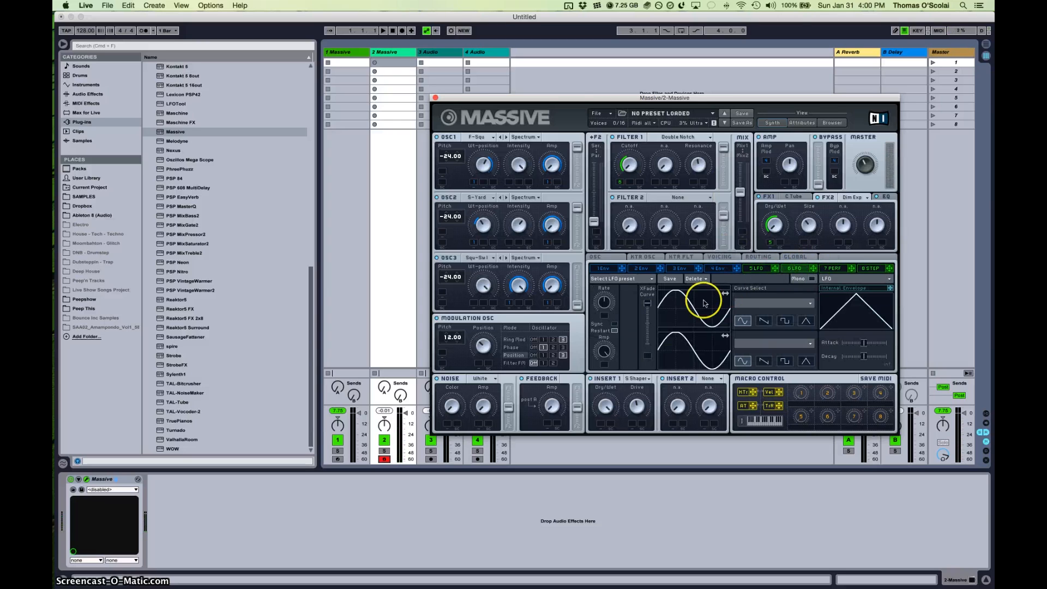
click(615, 324)
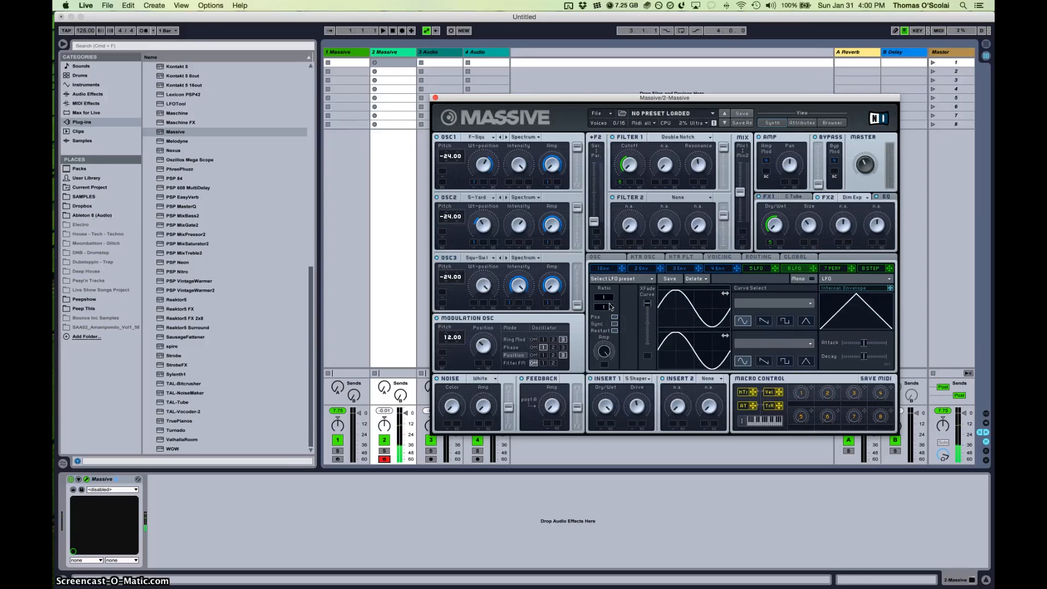
drag(677, 307, 655, 311)
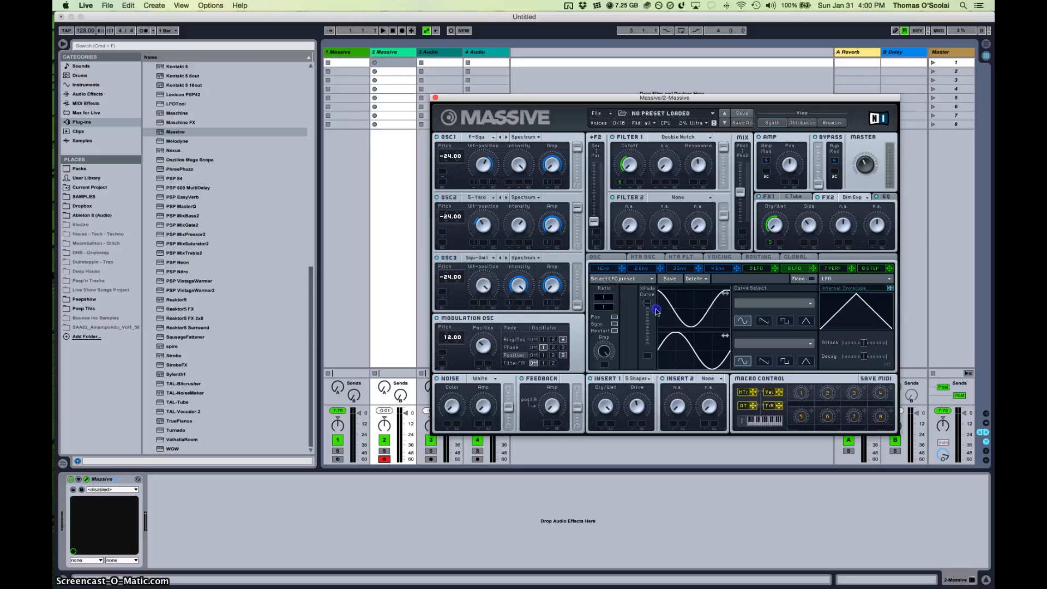
click(604, 295)
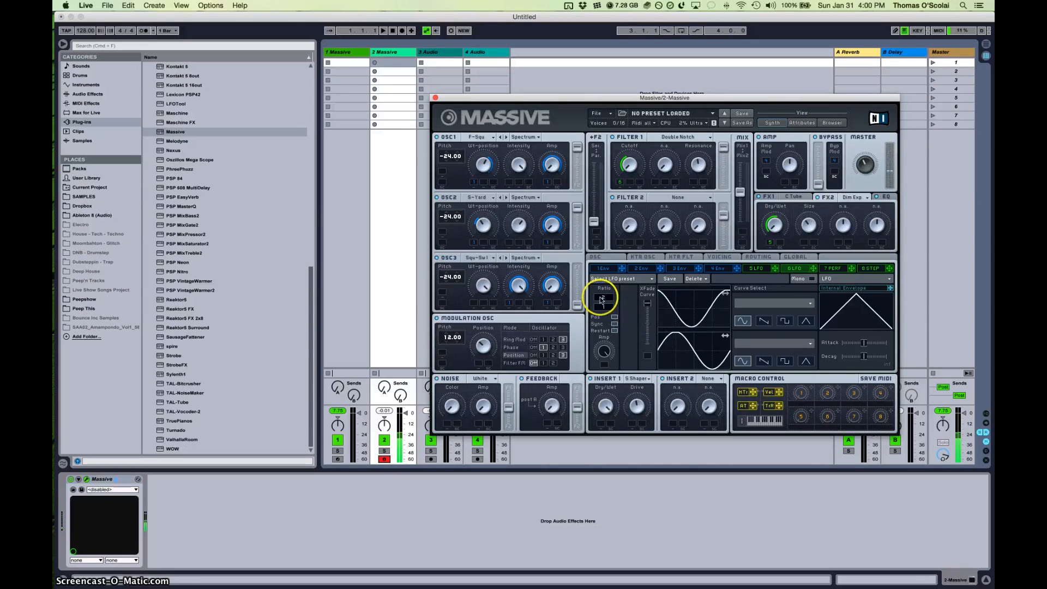
drag(609, 302, 609, 309)
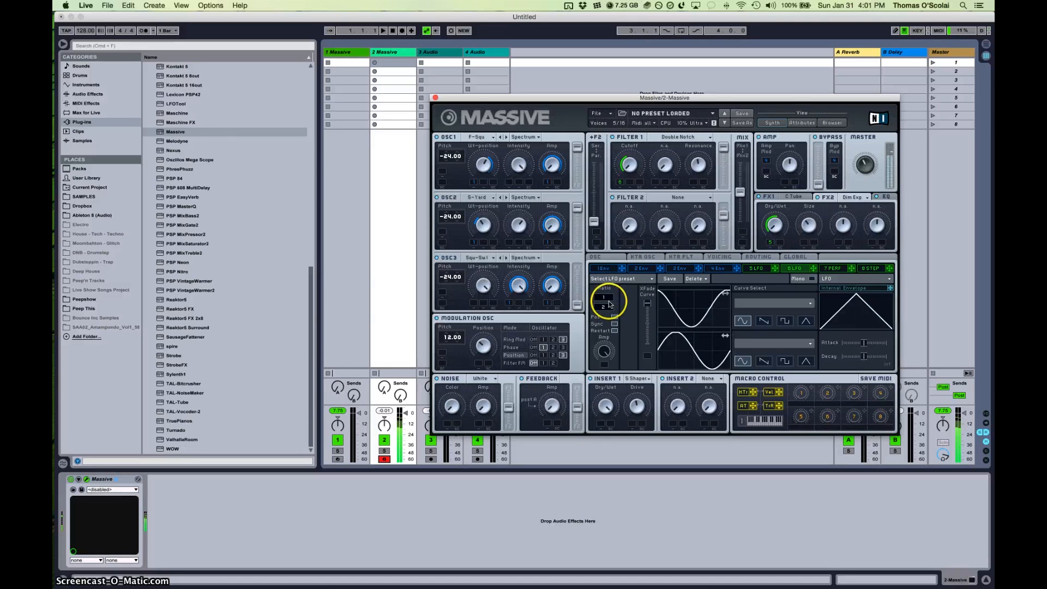
- Try LFO 6 without tempo sync, adjusting its Rate and the phase of its first curve
click(616, 319)
click(615, 324)
drag(607, 304, 605, 312)
drag(725, 294, 702, 302)
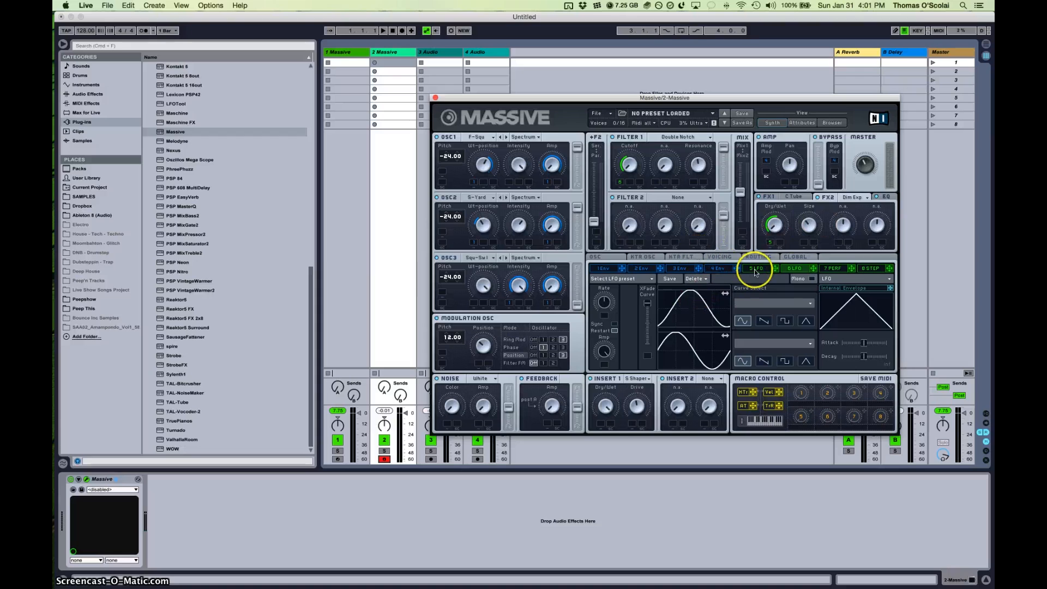
- Enable Restart via Gate, set the Osc1 phase to about 285 and Osc2 to about 90, and retouch the Resonance of Filter 1
click(603, 260)
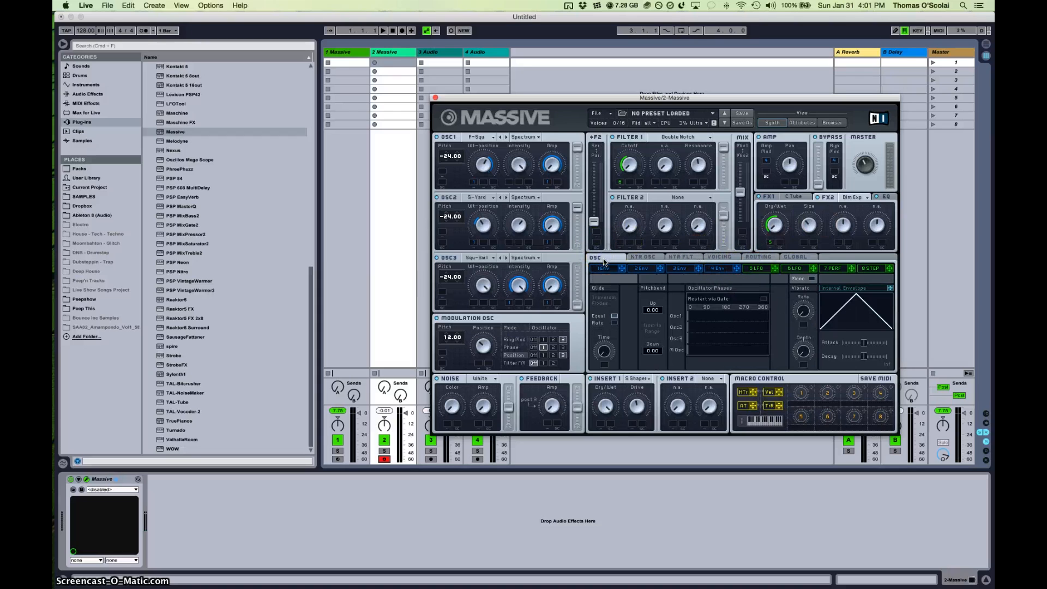
click(765, 300)
drag(689, 317, 748, 322)
drag(747, 318, 695, 324)
drag(707, 325, 706, 326)
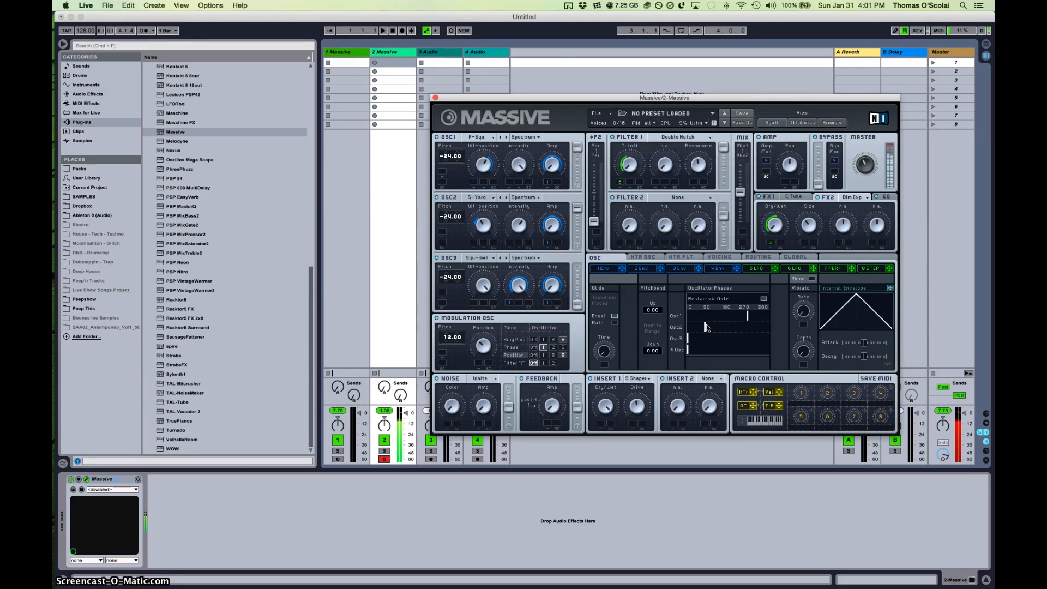
drag(697, 164, 696, 192)
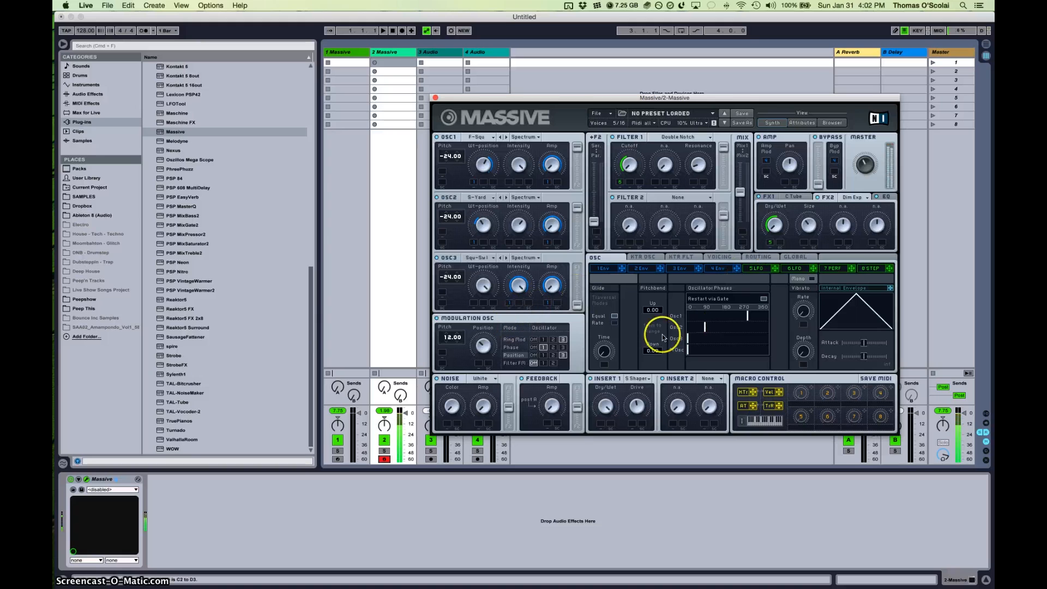
- Sync LFO 6 to the tempo again with a ratio of 2/1 and shift the phase of its first curve
click(793, 268)
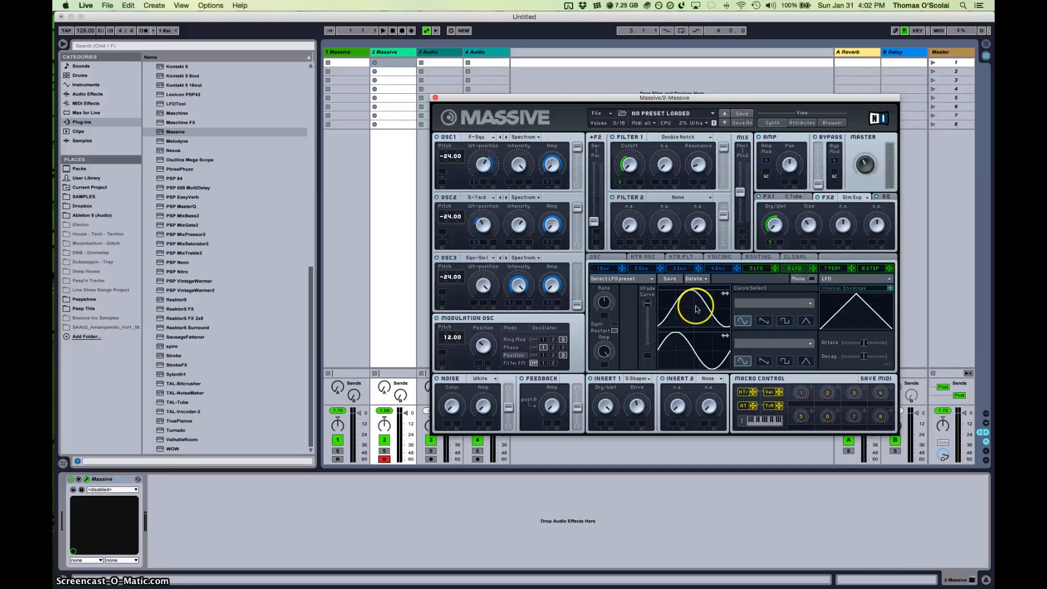
click(614, 323)
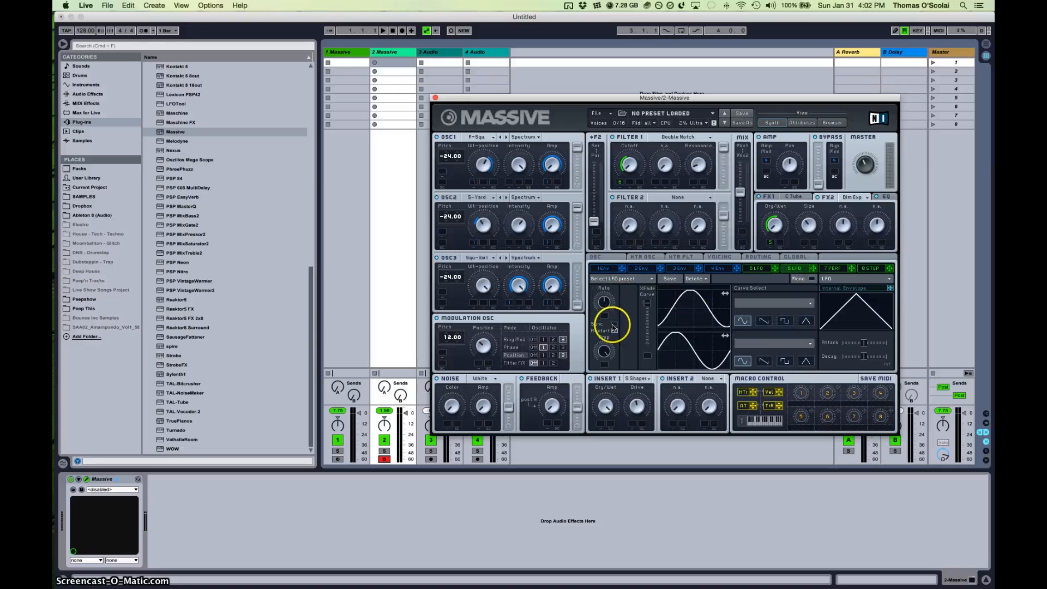
drag(609, 296, 610, 290)
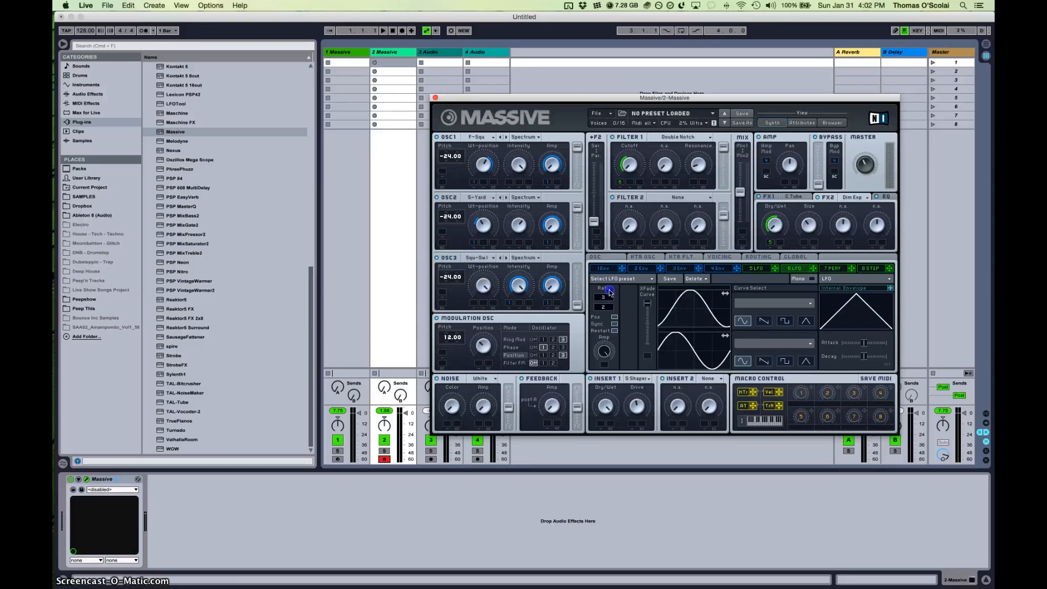
drag(706, 312, 673, 320)
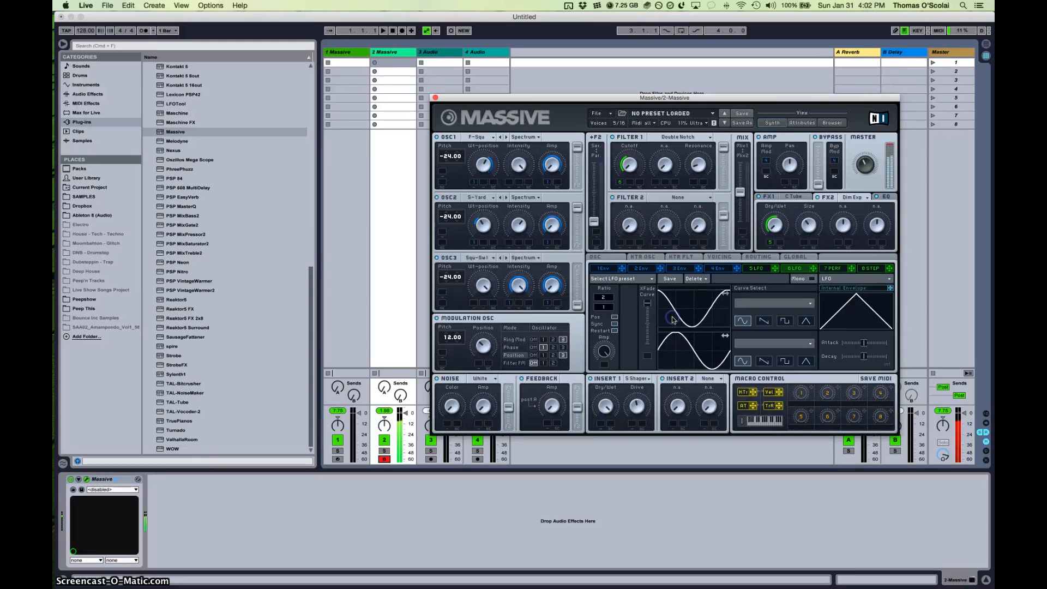
click(674, 309)
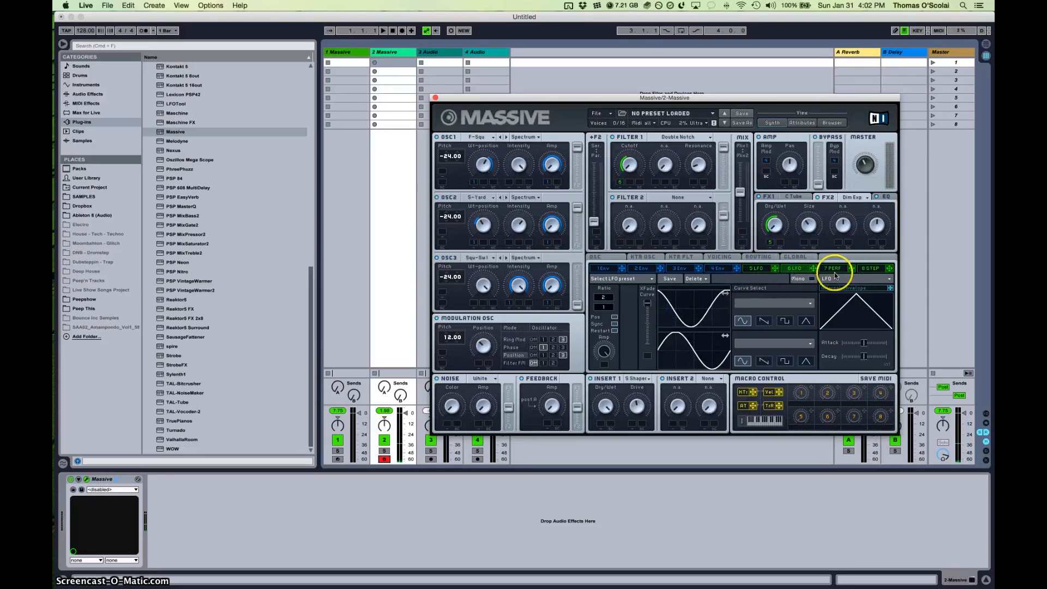
- Set the synced ratio of LFO 5 to 1/8
click(761, 269)
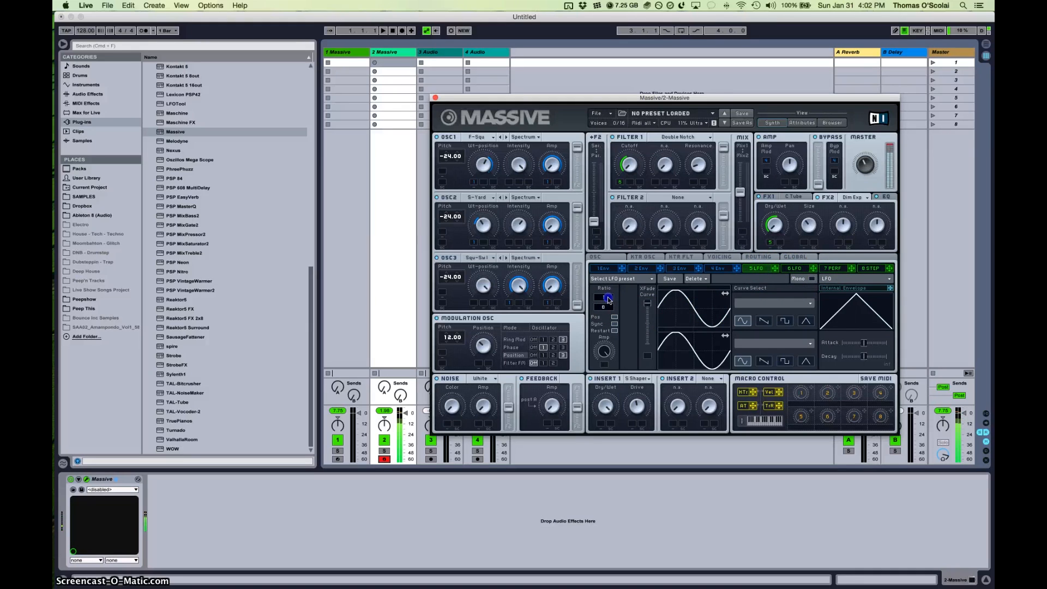
click(682, 341)
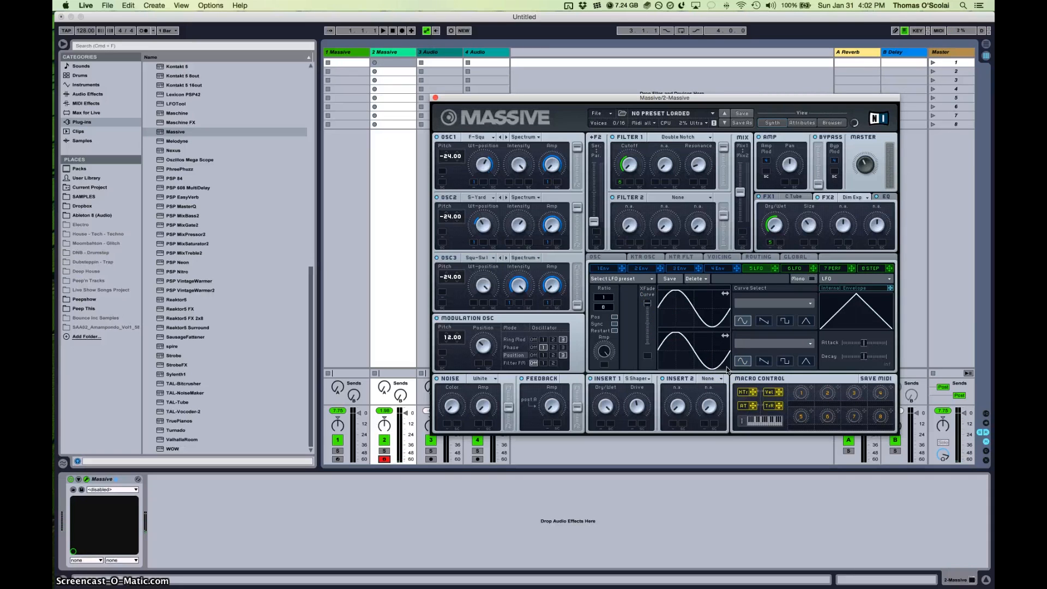
- Try a ratio of 1/2 on LFO 6, and set it back to 2/1
click(796, 269)
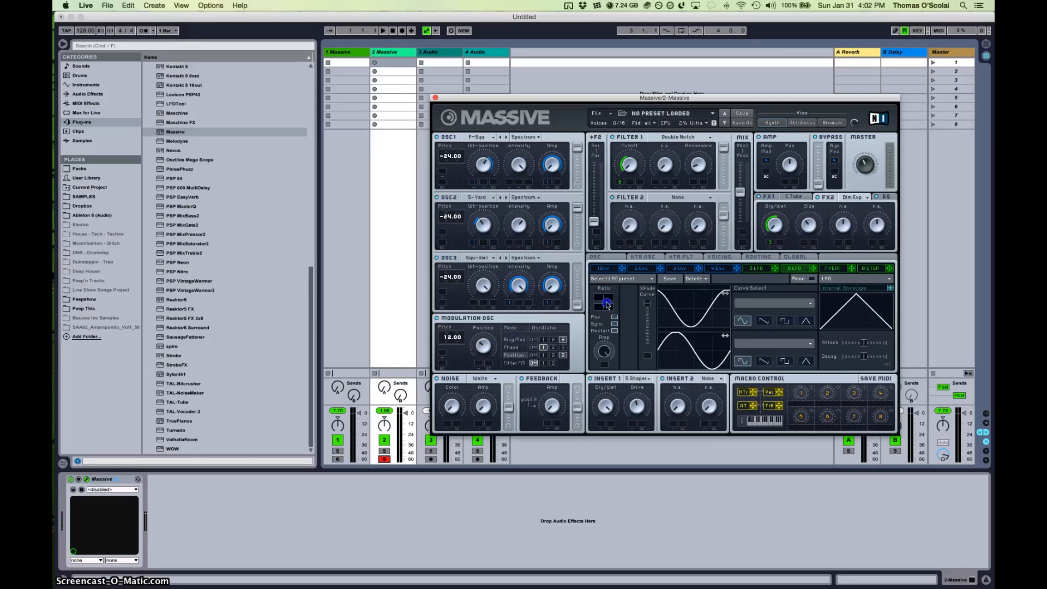
drag(606, 301, 606, 305)
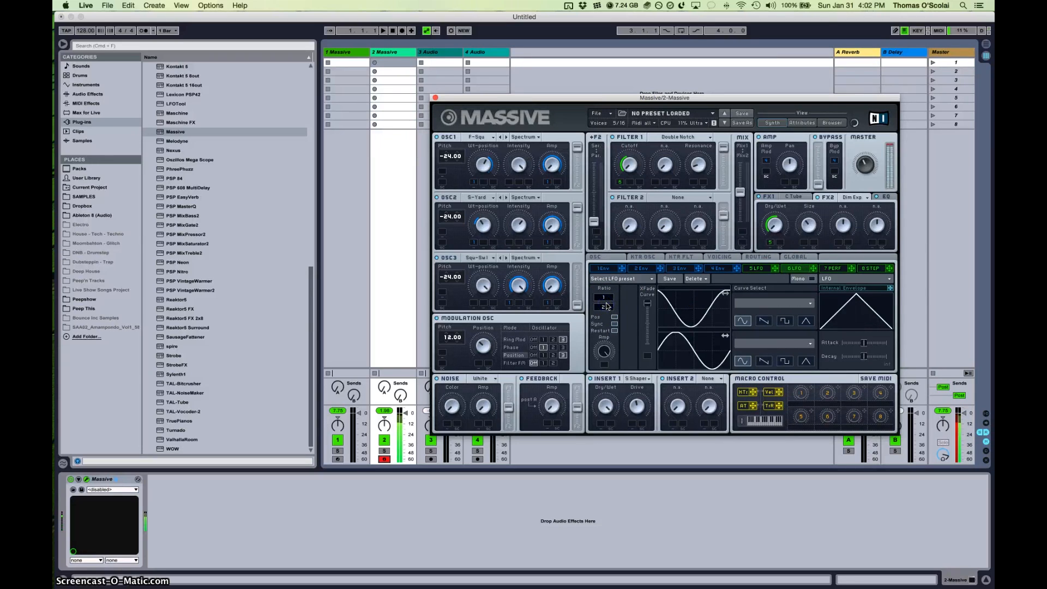
drag(609, 302, 611, 308)
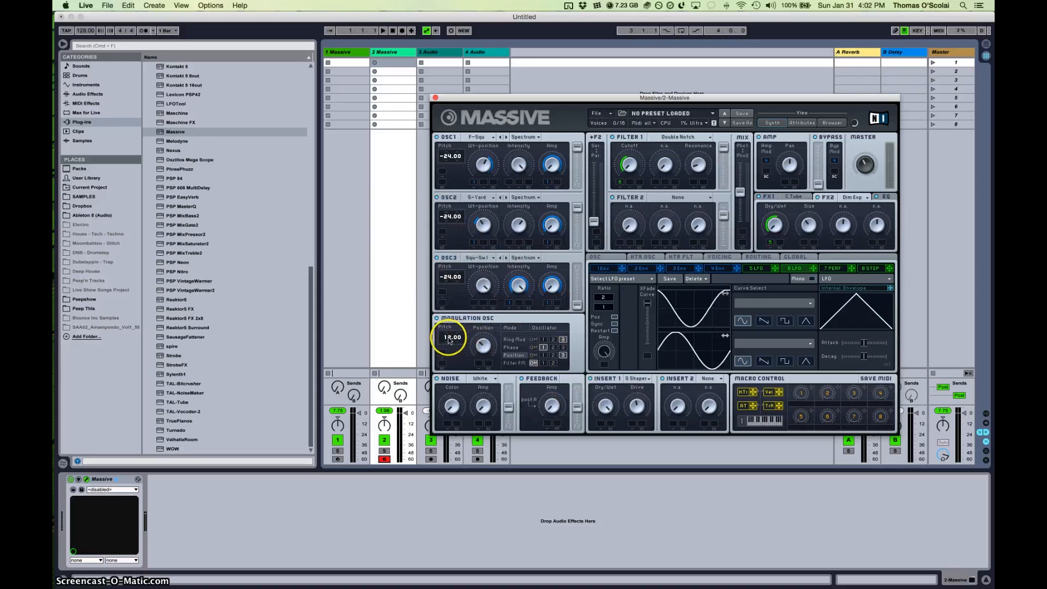
- Set the Modulation Osc's pitch to -12.00 and shorten the Attack of Envelope 1
drag(448, 364, 450, 362)
click(711, 268)
click(725, 269)
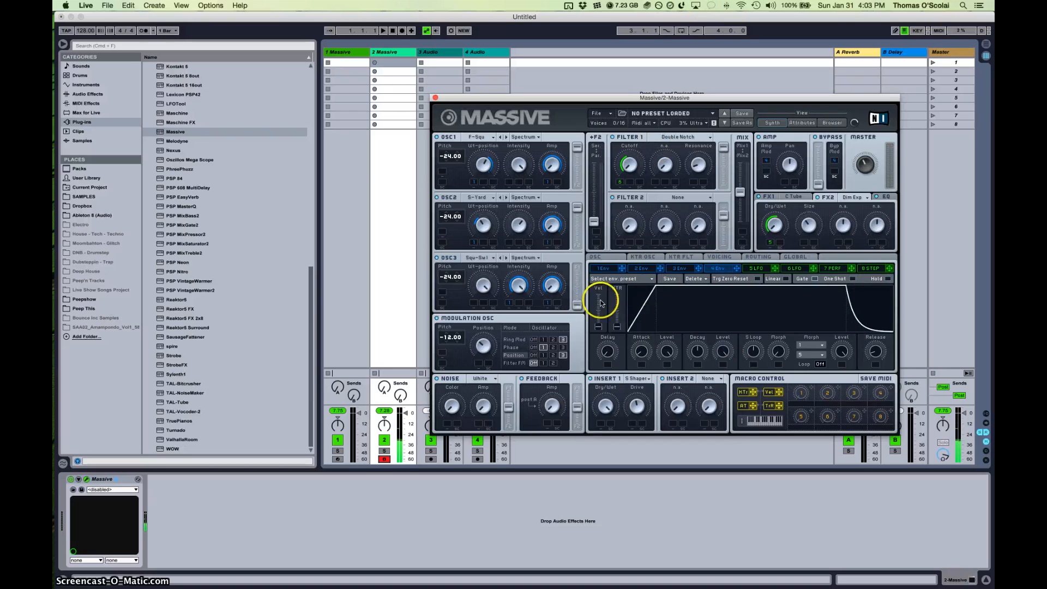
click(605, 269)
drag(642, 351, 612, 364)
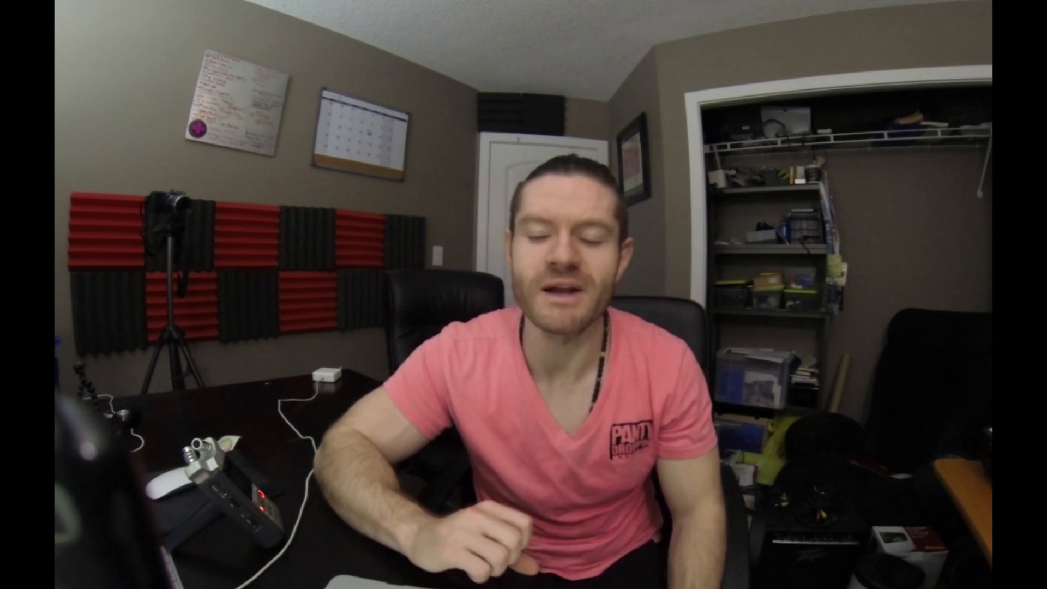